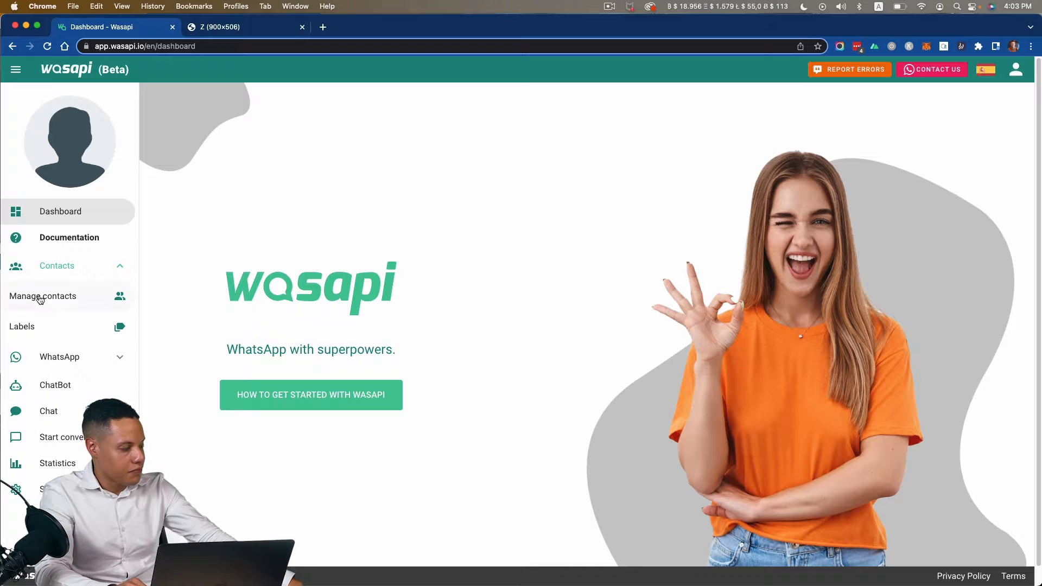
Open the contact management page and examine the fields of the new-contact form, closing it without adding a contact
left_click(47, 302)
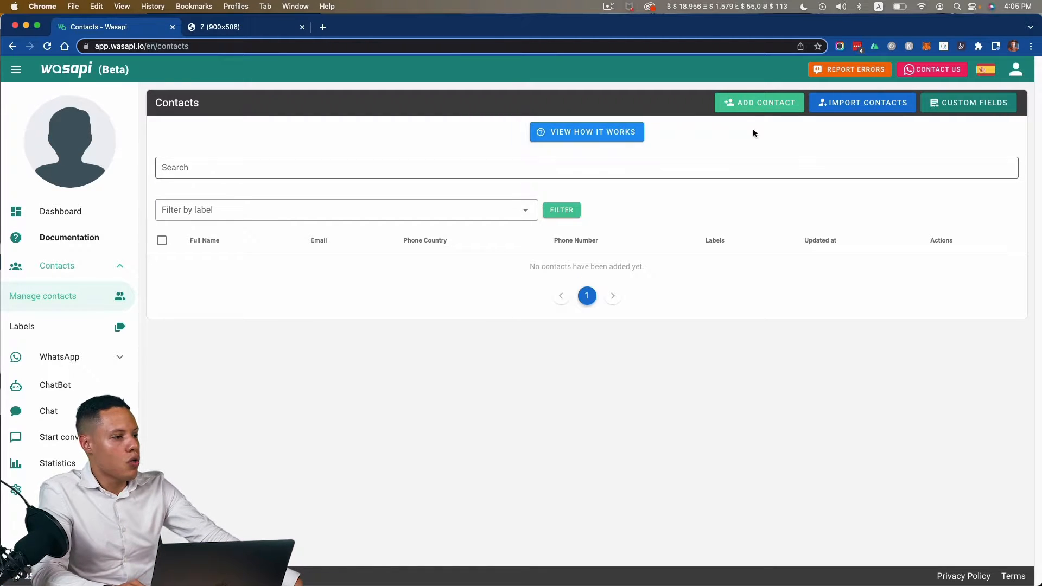
left_click(755, 98)
scroll(422, 409, "down", 3)
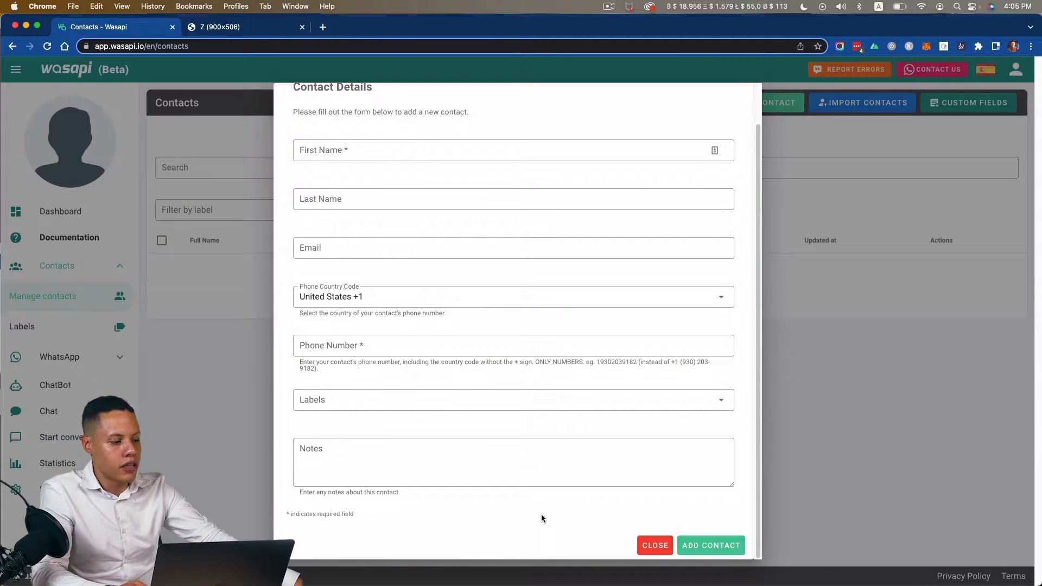
left_click(650, 547)
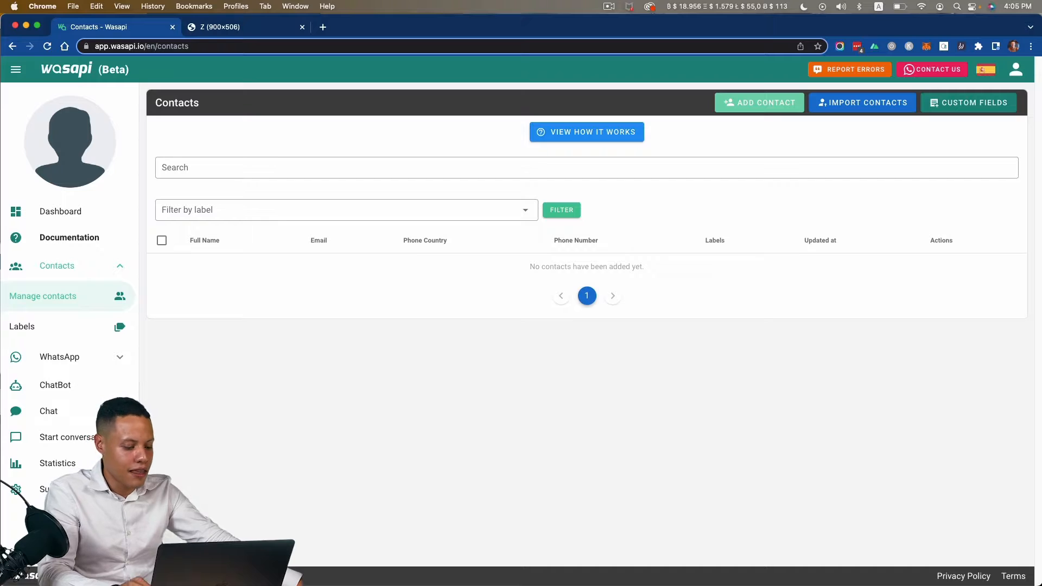
Switch to the Contacts spreadsheet in Numbers, widen its window and examine the columns from First name to Website
key("super+Tab")
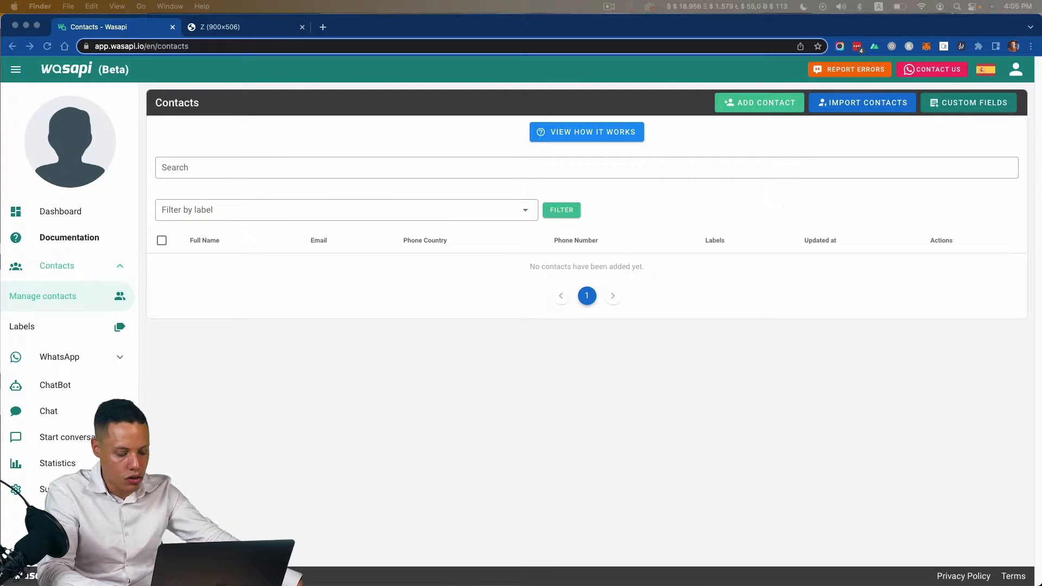
left_click_drag(0, 16, 400, 35)
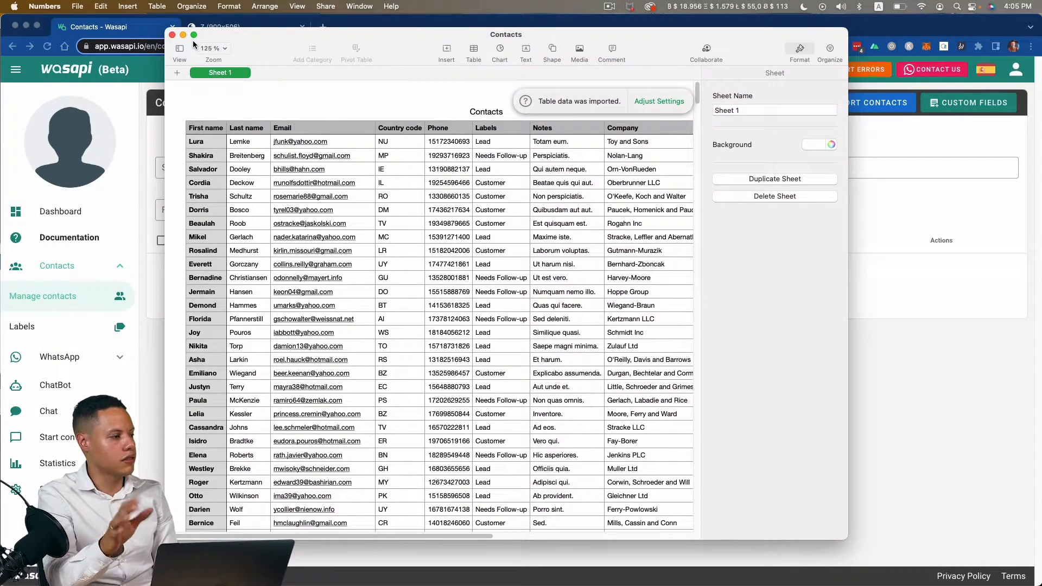
left_click_drag(165, 28, 61, 31)
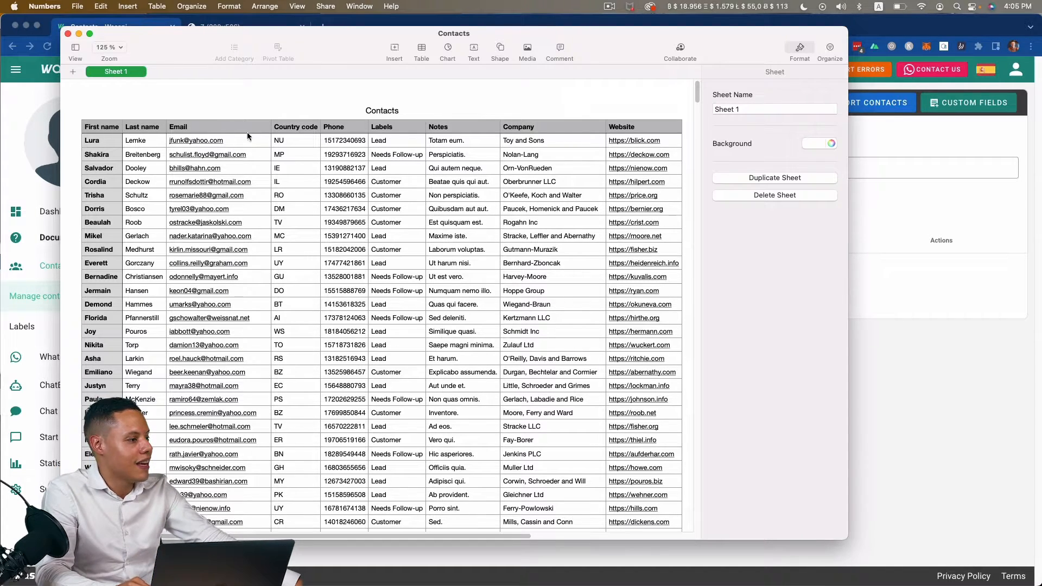
left_click(90, 134)
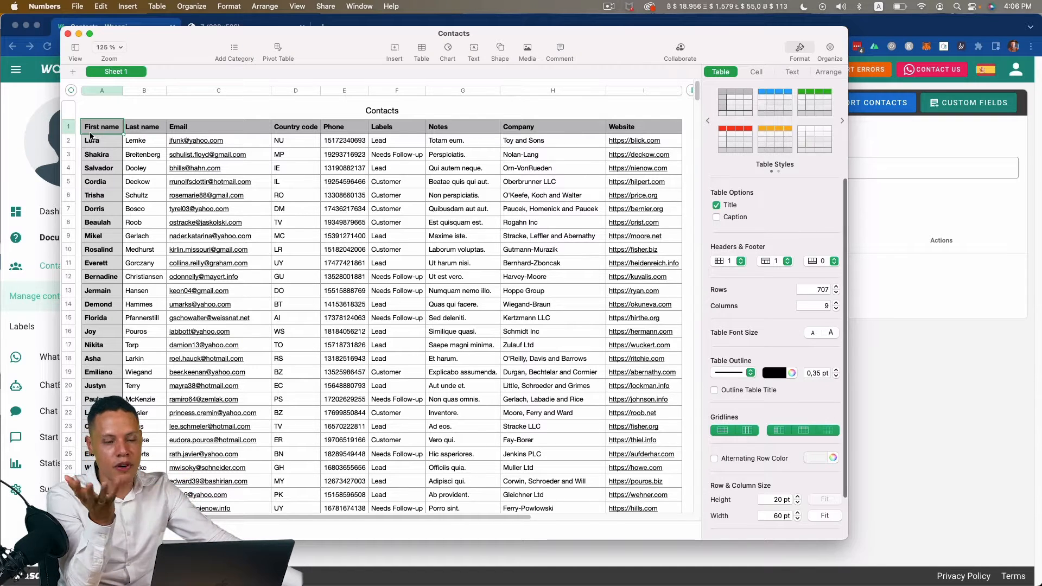
left_click(475, 156)
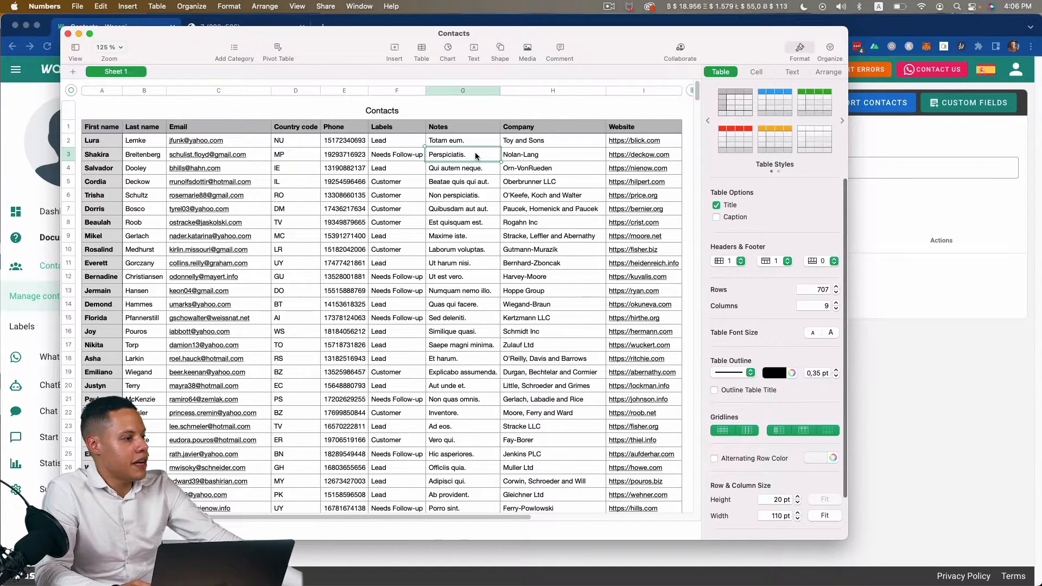
left_click(518, 129)
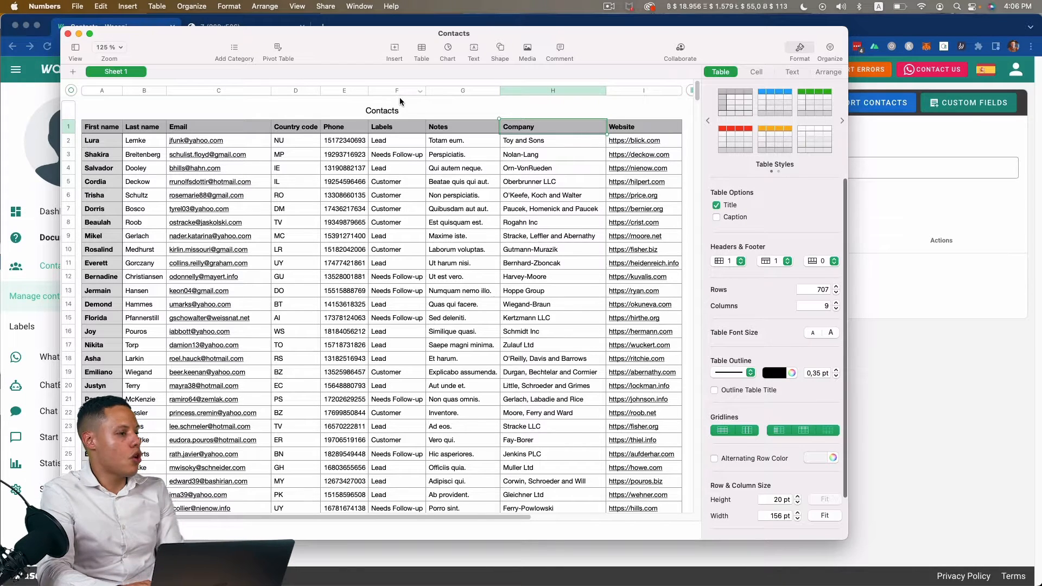
Return to Wasapi in Chrome and load Contacts.csv as the file for a contact import
left_click(904, 233)
left_click(864, 103)
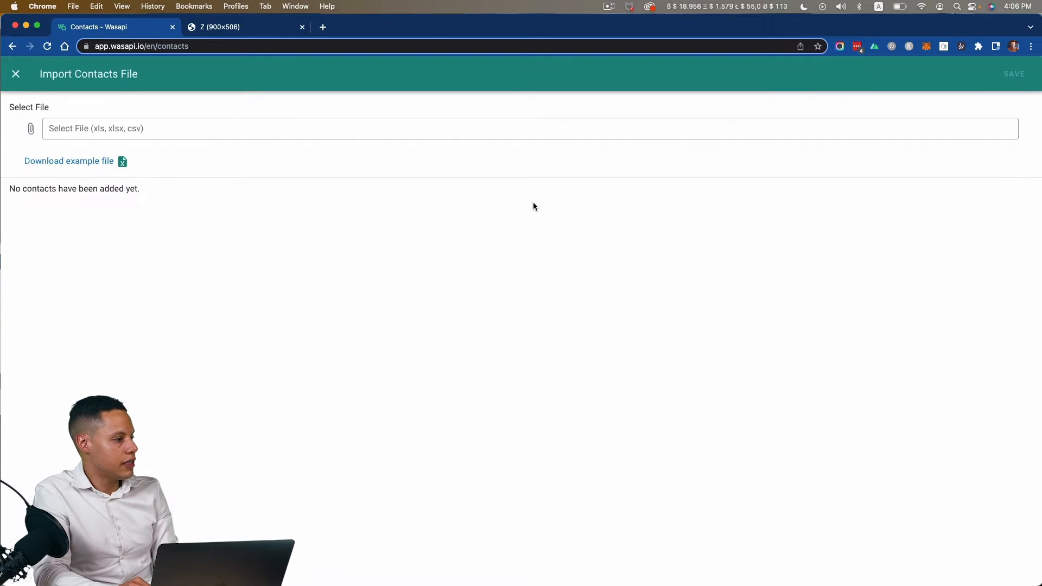
left_click(269, 122)
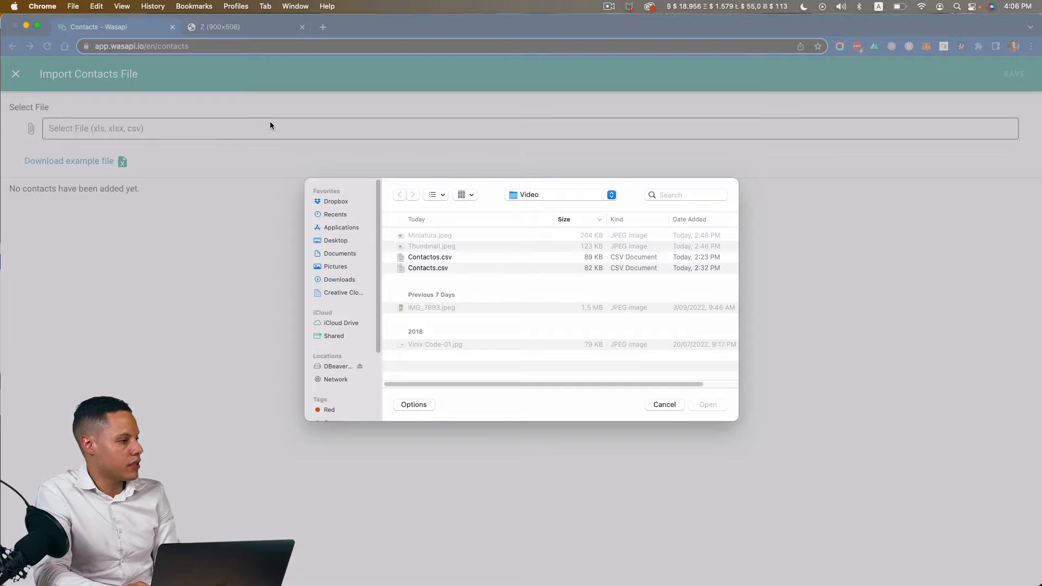
double_click(440, 270)
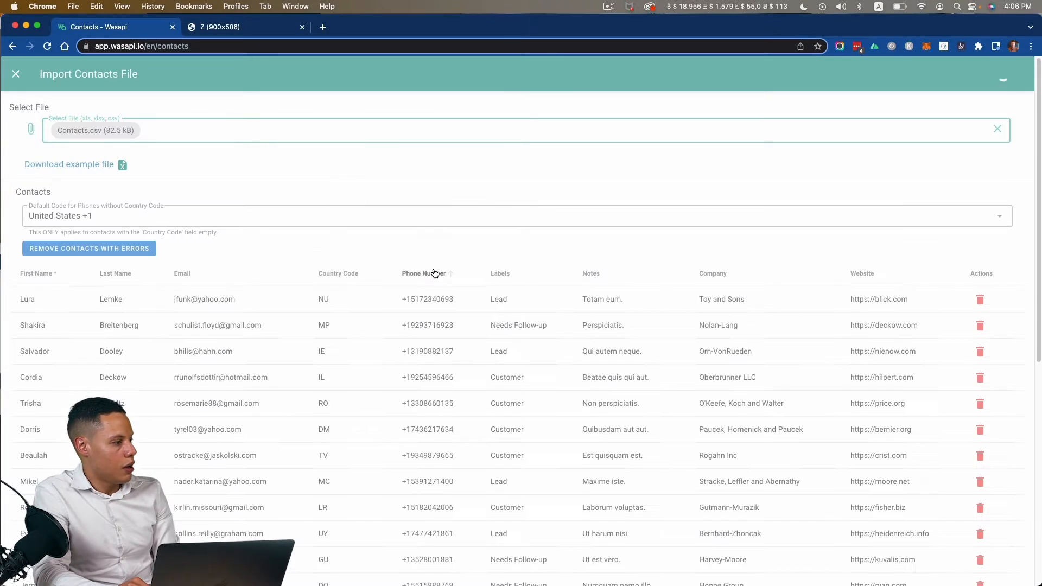
Check the previewed contact rows, including page 5, save the import and close the import page
scroll(235, 360, "down", 15)
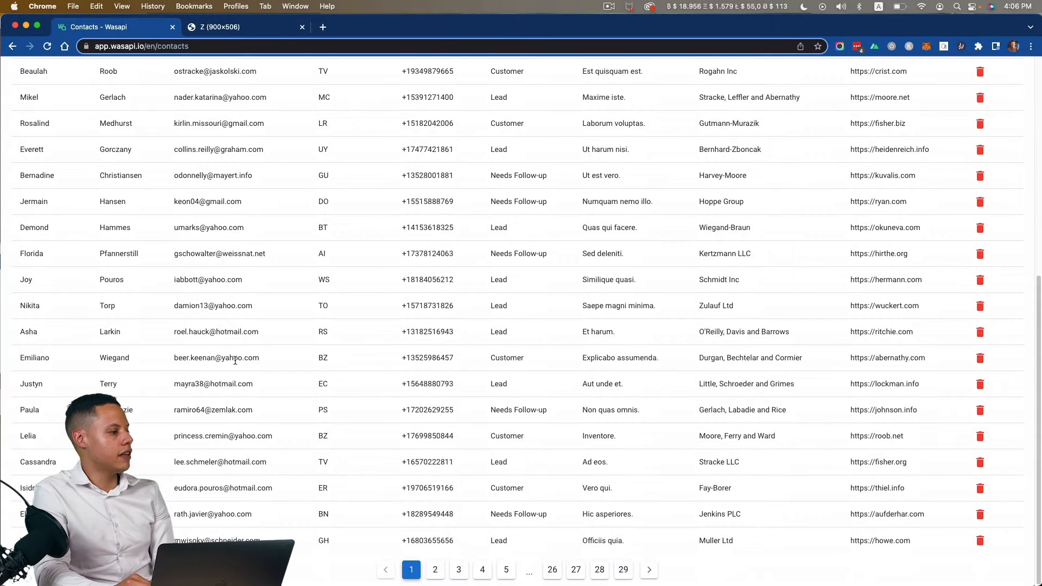
scroll(235, 360, "up", 15)
scroll(125, 285, "down", 10)
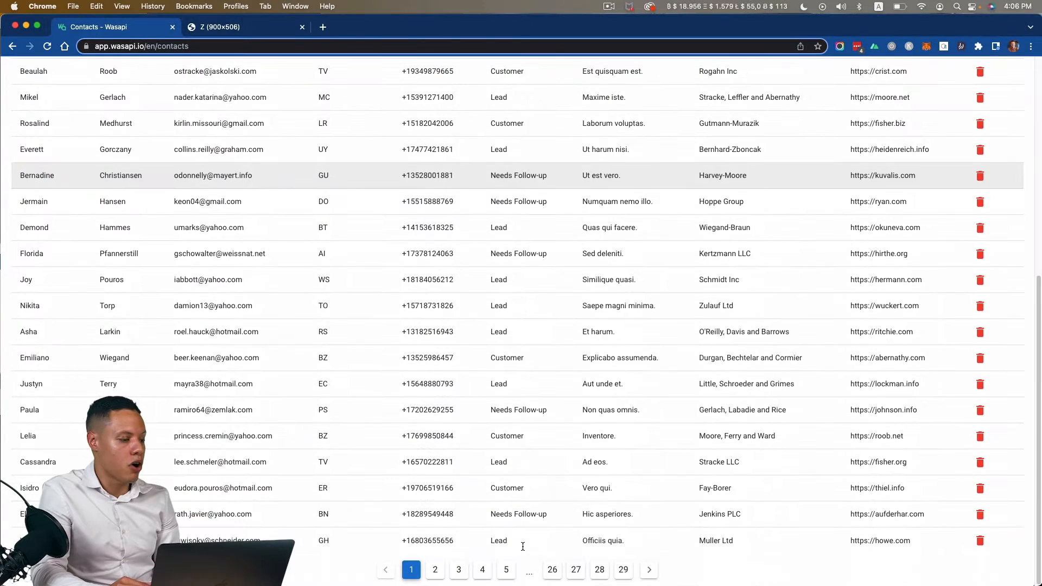
left_click(506, 569)
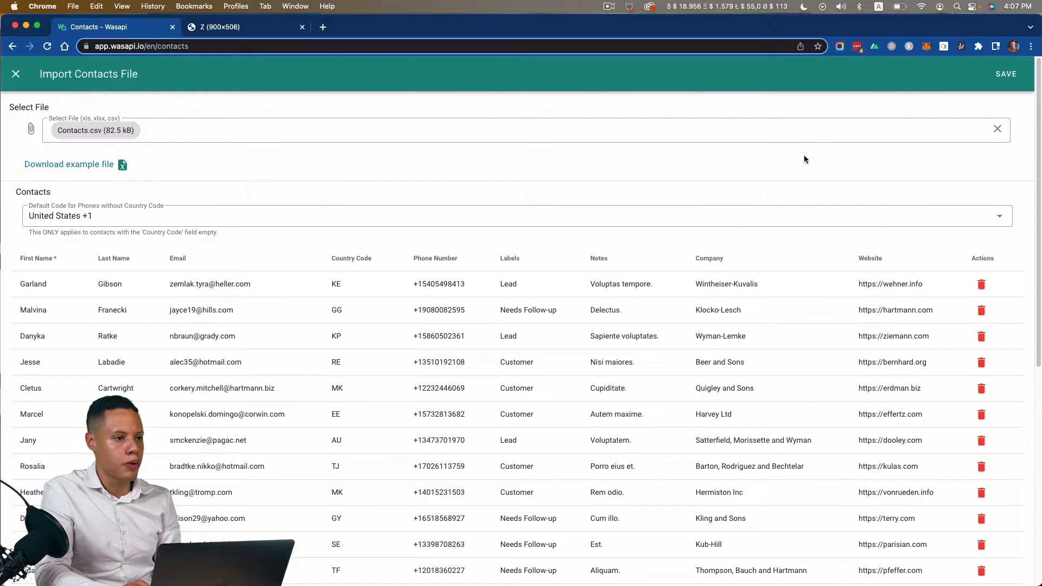
left_click(1011, 76)
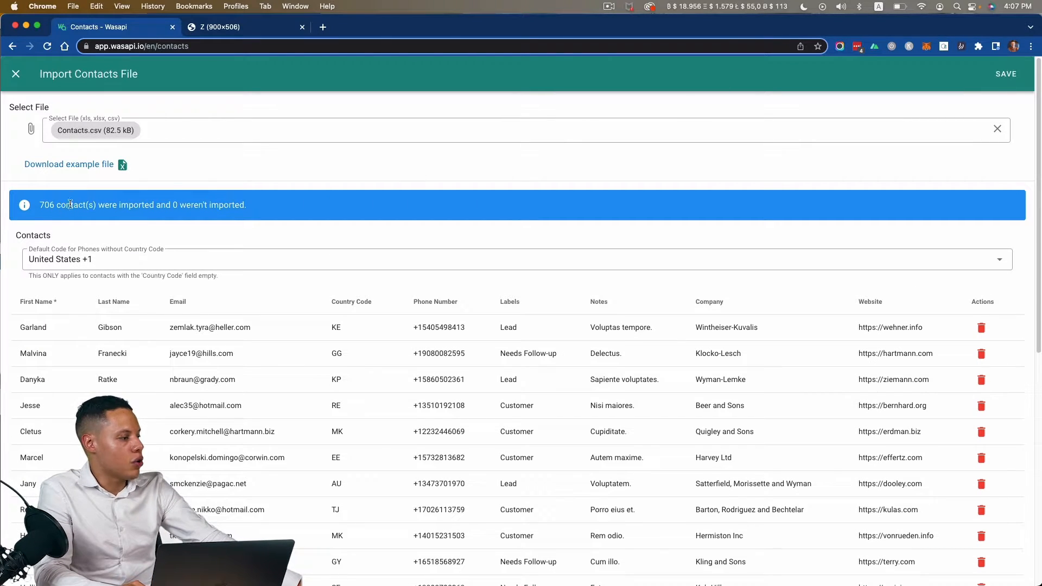
left_click_drag(41, 204, 91, 205)
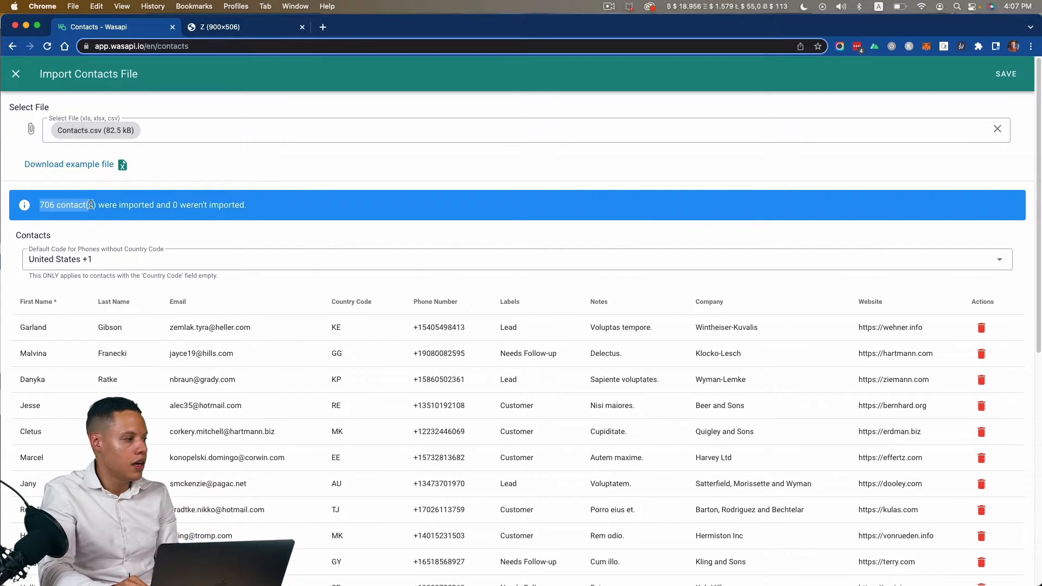
left_click(15, 81)
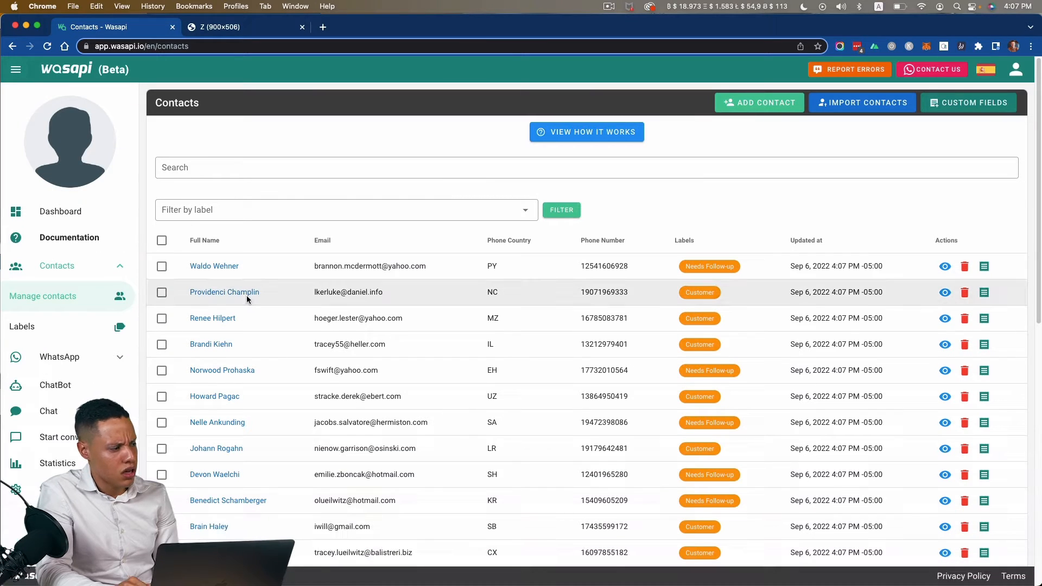
Examine the imported contacts and their labels, view the label definitions with their colors, and return to the contact list
scroll(366, 398, "down", 10)
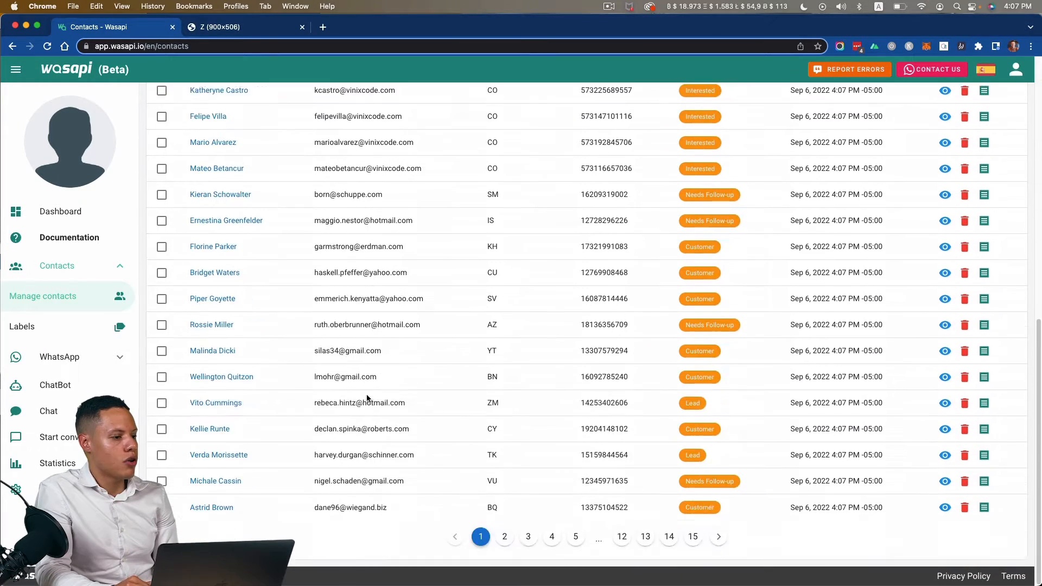
scroll(366, 399, "up", 15)
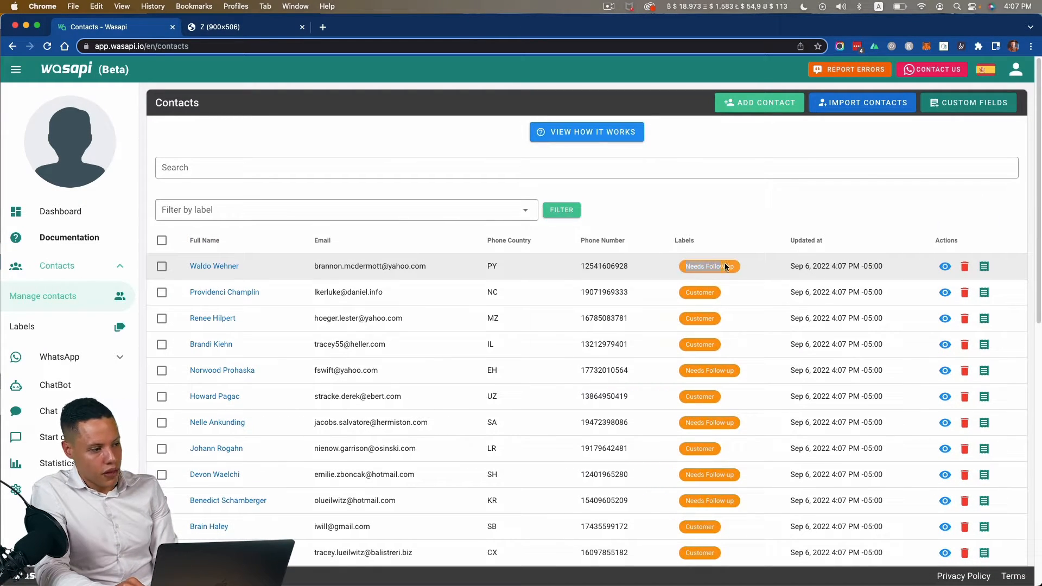
left_click_drag(725, 266, 727, 266)
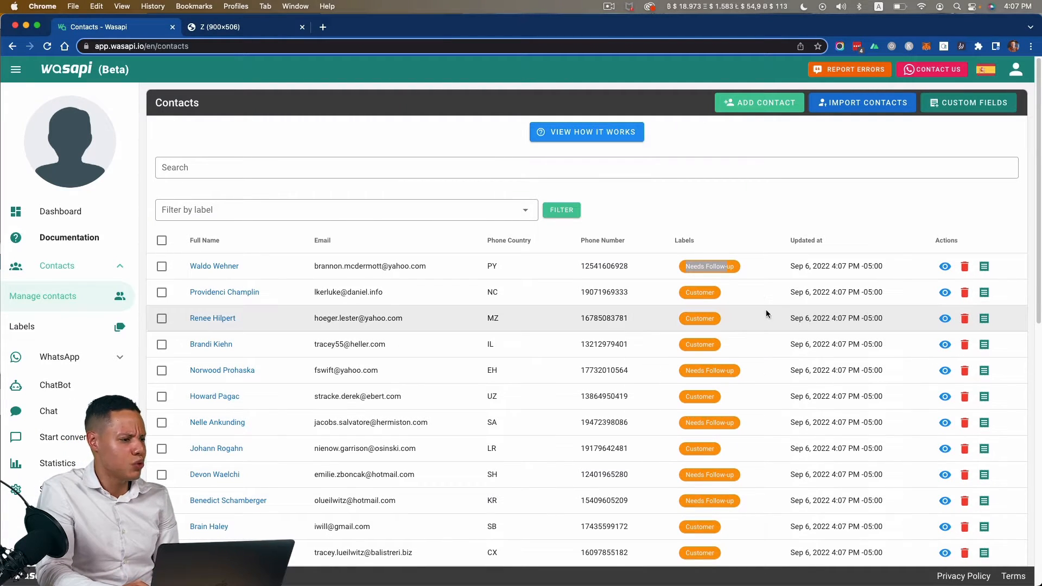
left_click_drag(671, 275, 698, 454)
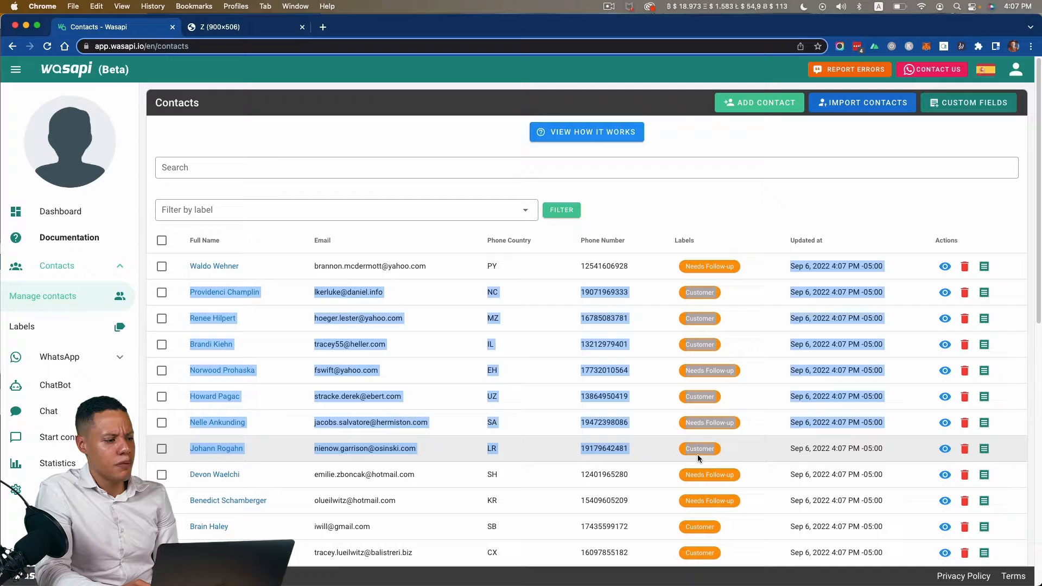
left_click(581, 447)
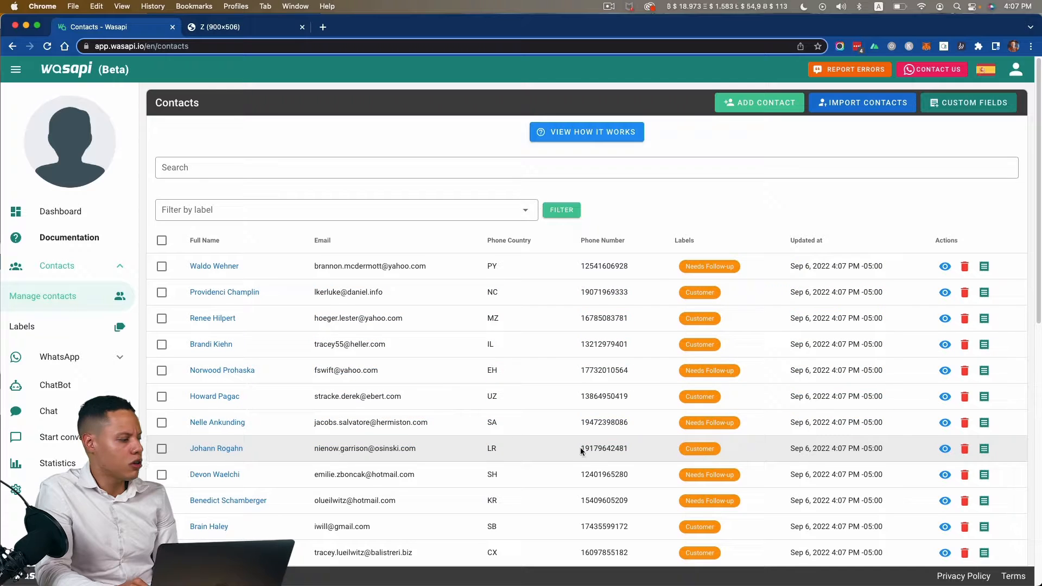
left_click(73, 339)
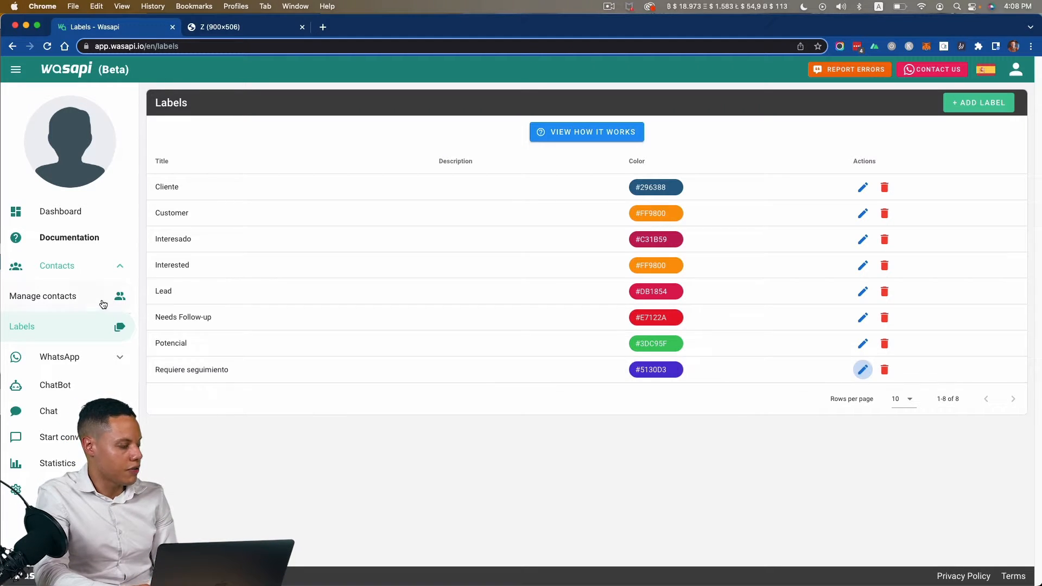
left_click(98, 302)
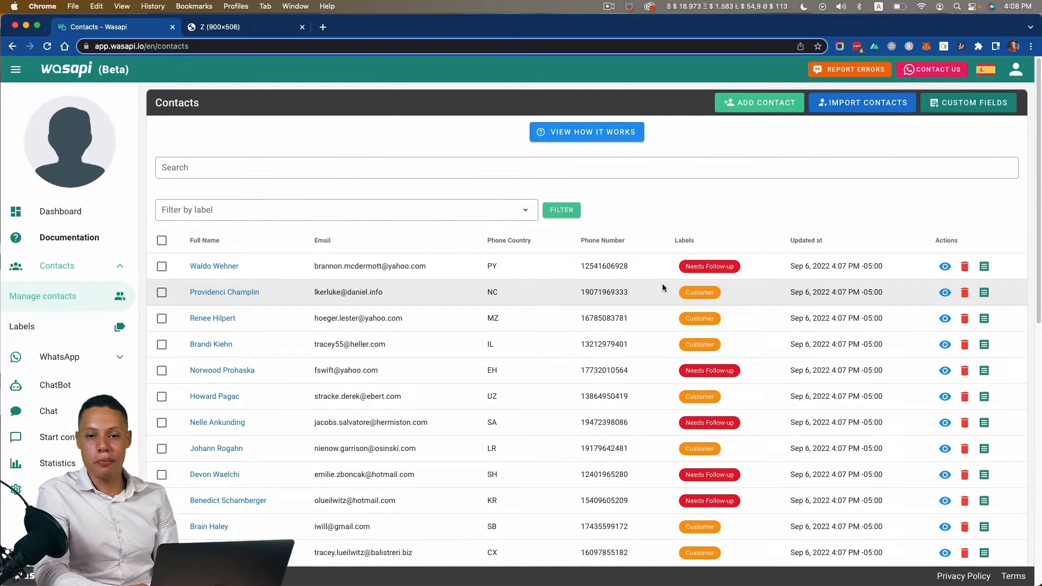
scroll(542, 311, "down", 2)
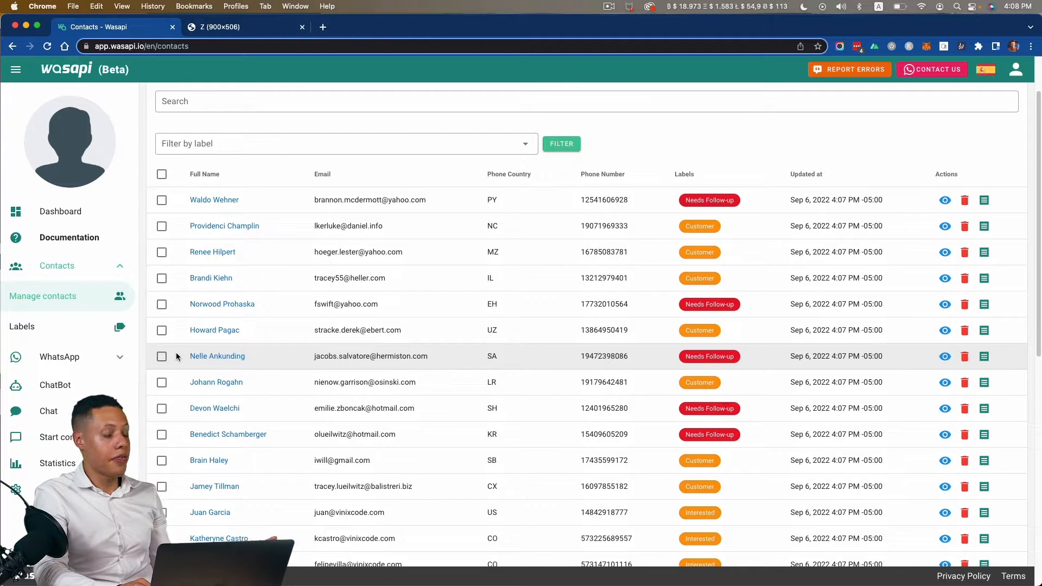
Go to the WhatsApp campaigns and start creating a new campaign
left_click(114, 363)
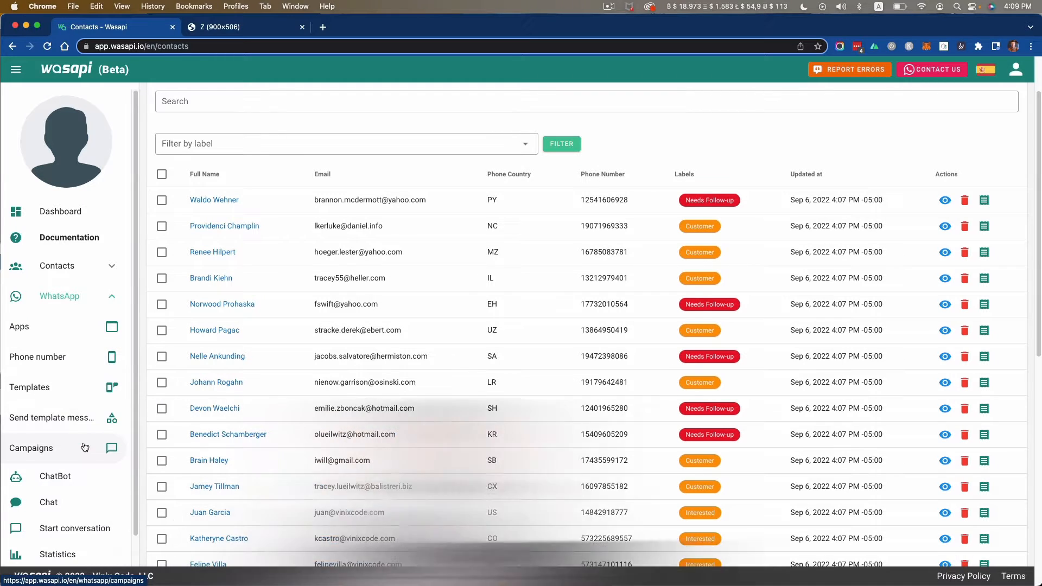
left_click(85, 447)
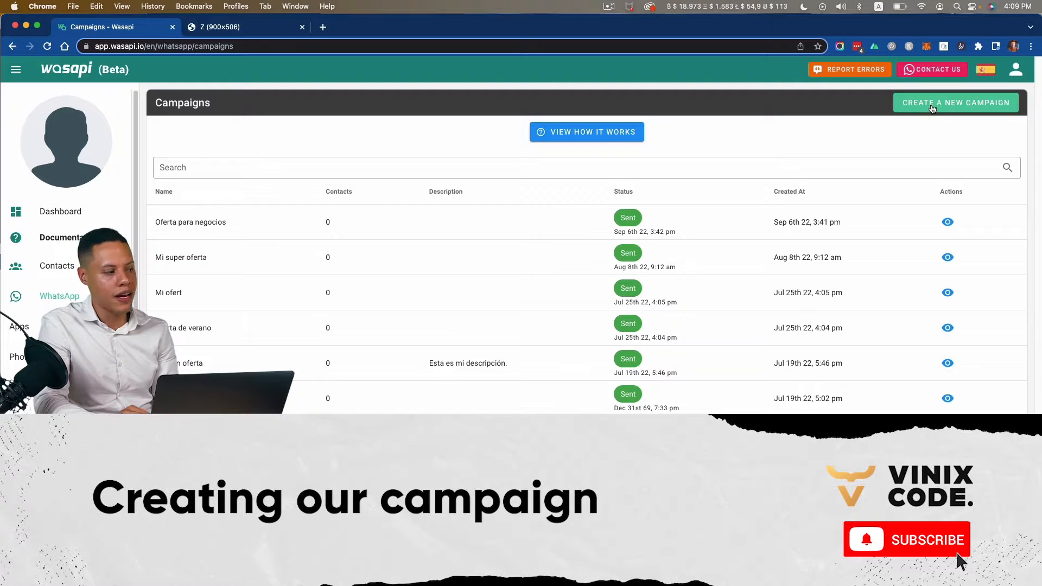
left_click(932, 109)
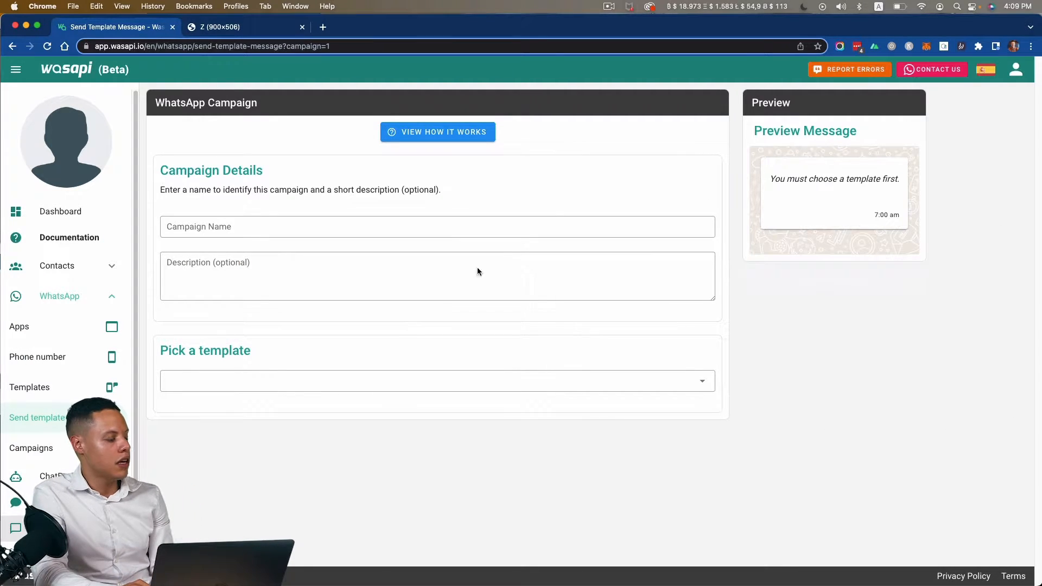
Choose the vinix_marketing_campaign template for the campaign and enter "Test ca" as its name
left_click(332, 380)
left_click(319, 404)
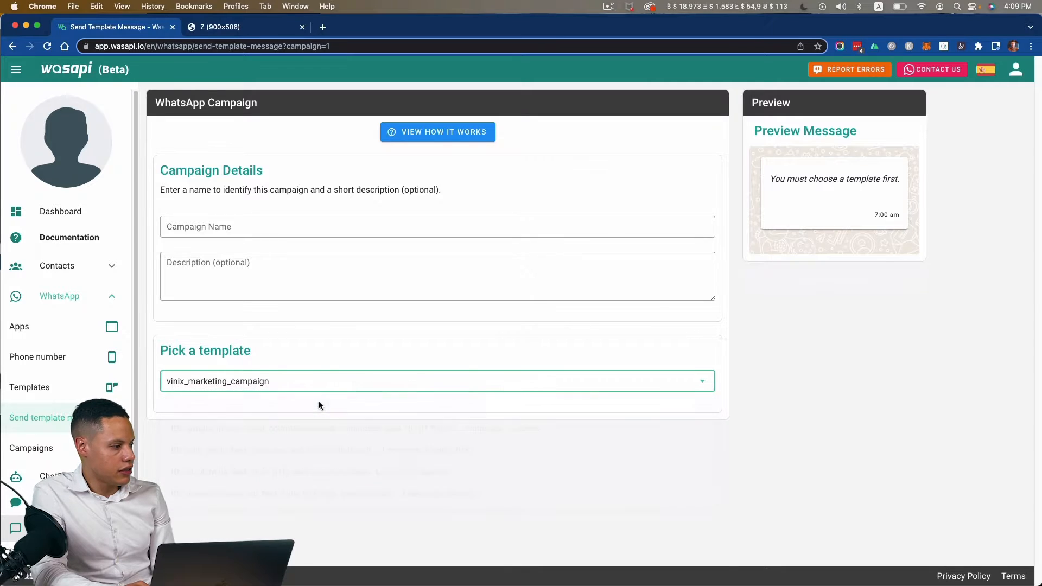
scroll(314, 326, "down", 5)
scroll(315, 327, "up", 5)
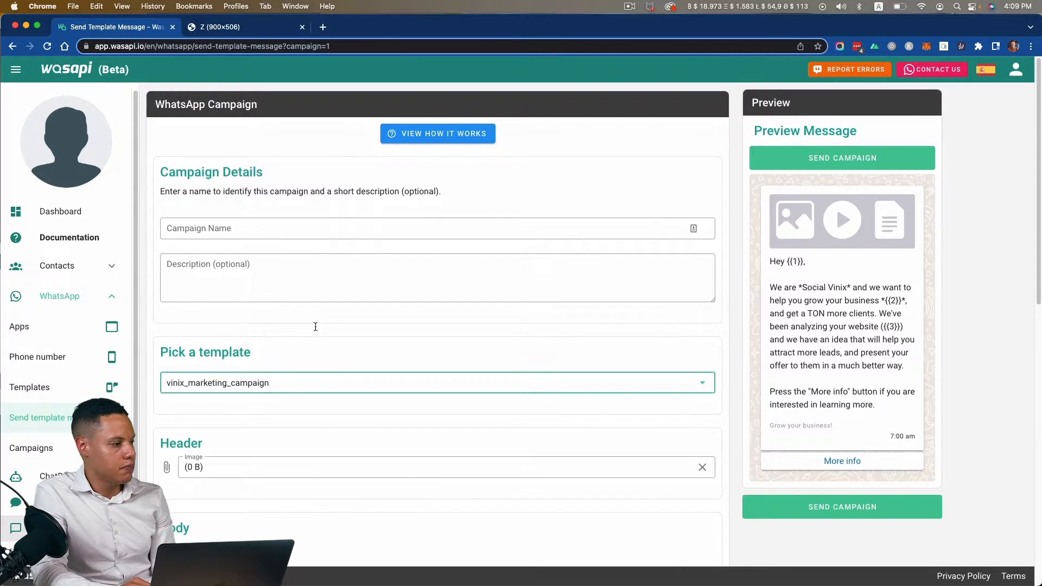
left_click(601, 231)
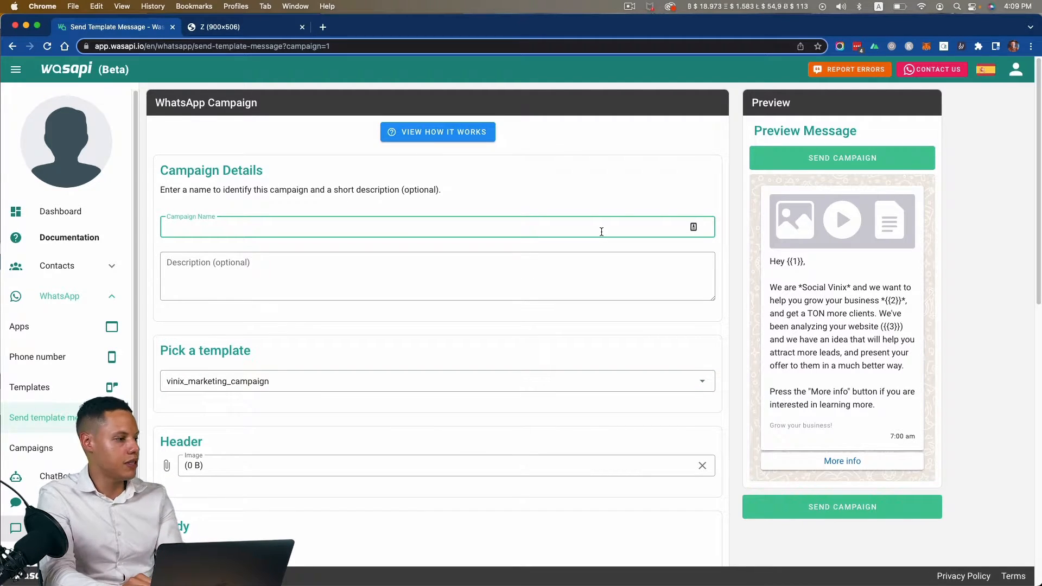
type("Test ca")
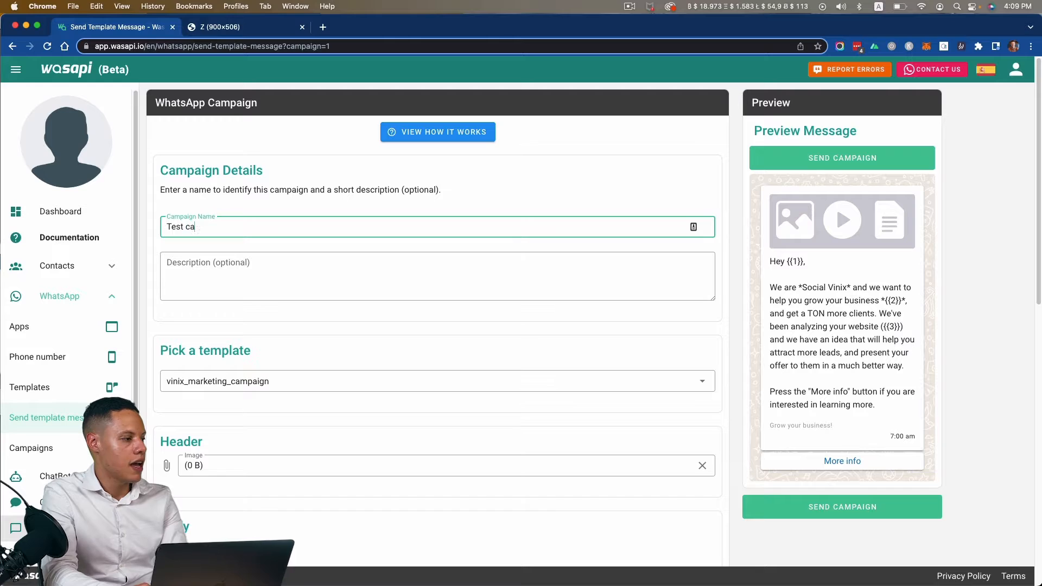
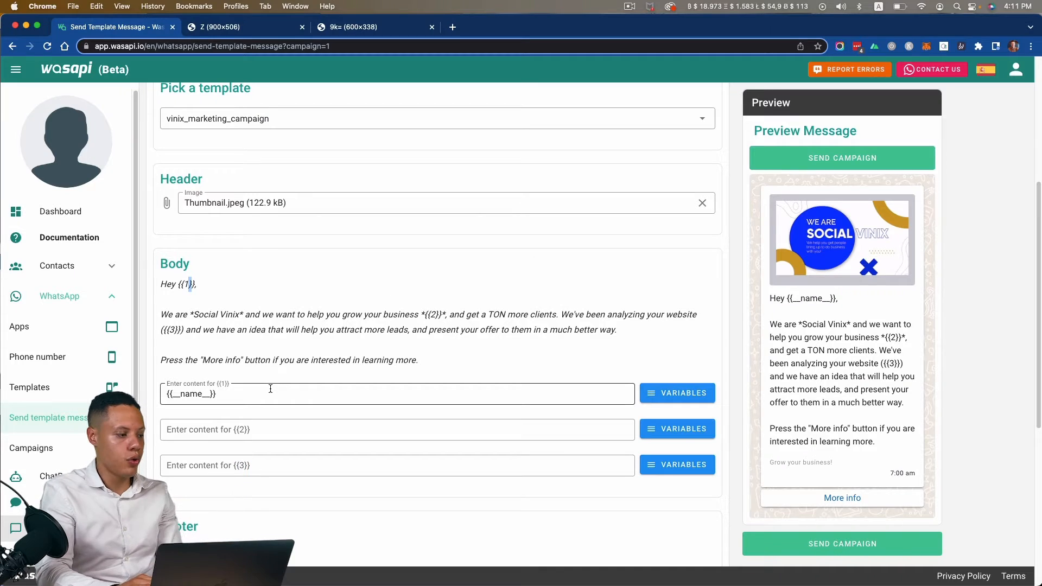
Try the Company variable and the fixed text "XAJS" as content for body placeholder {{2}}
left_click(650, 430)
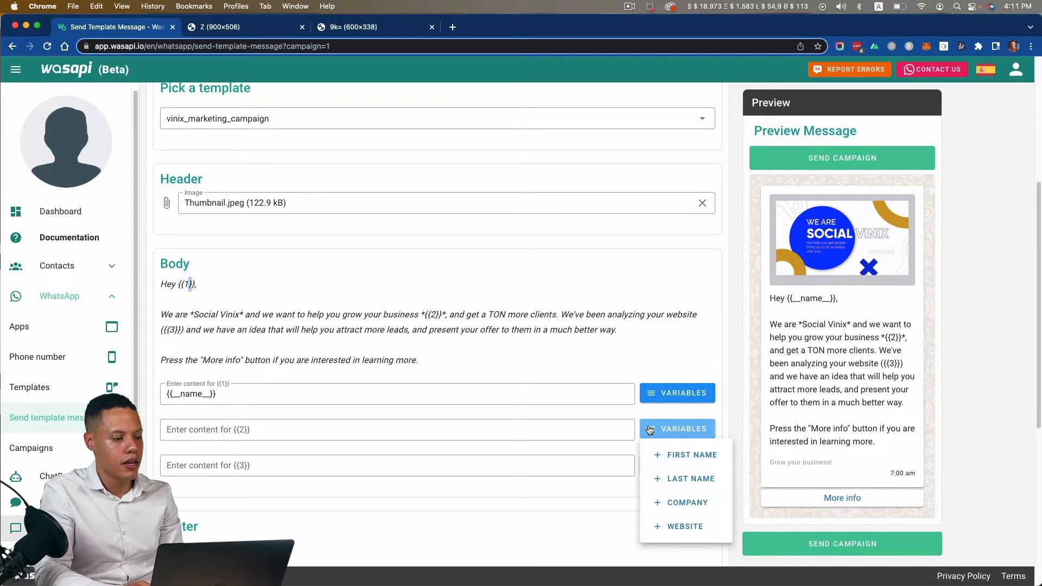
left_click(679, 503)
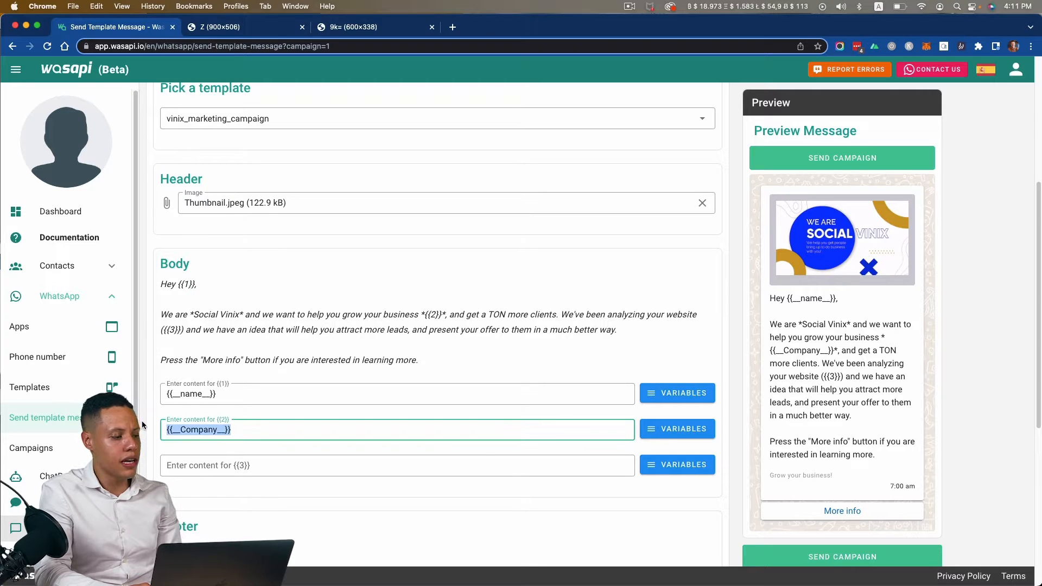
left_click(658, 425)
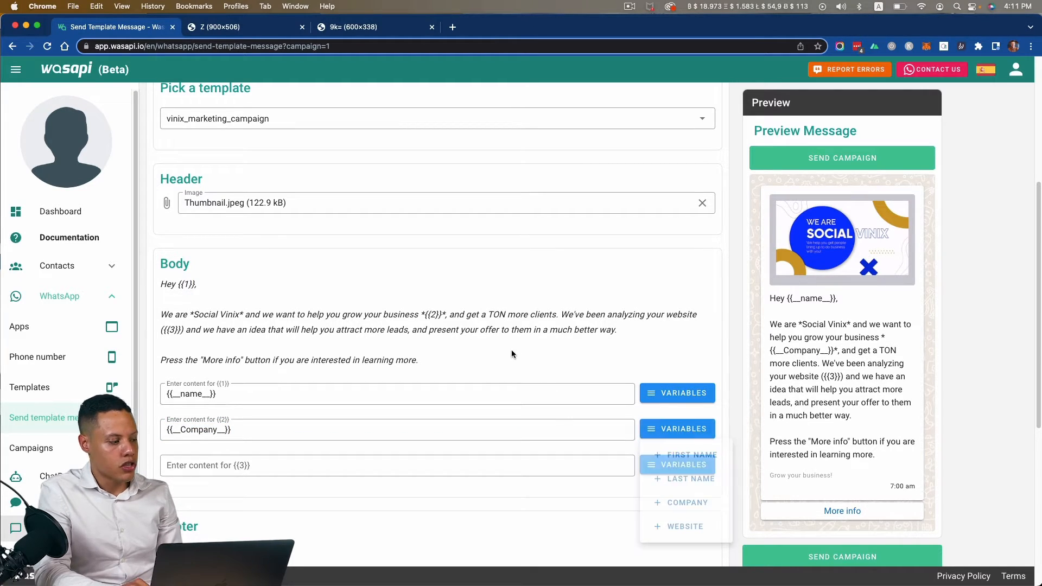
left_click(260, 425)
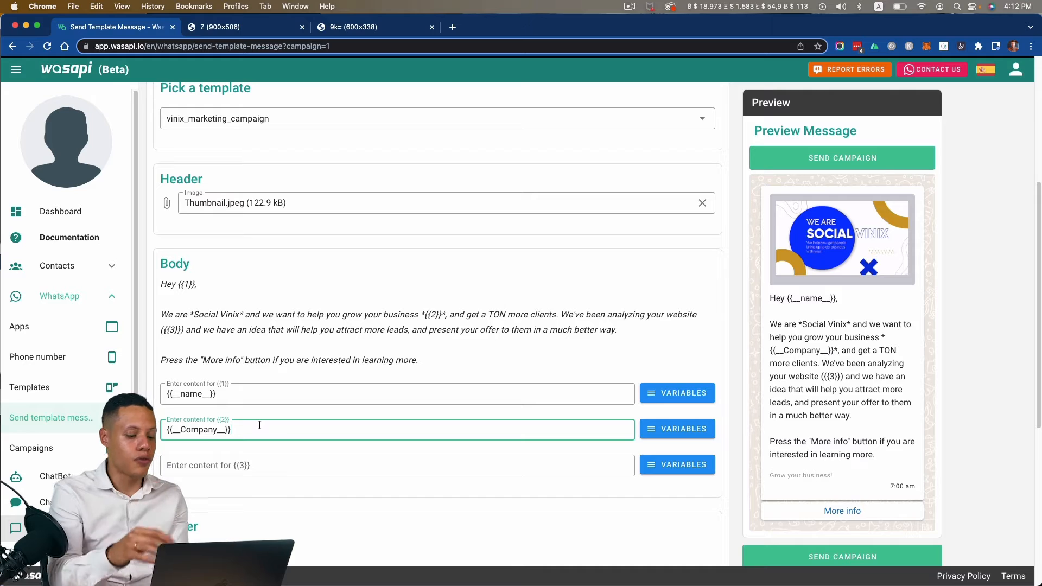
key("super+a")
type("XAJS")
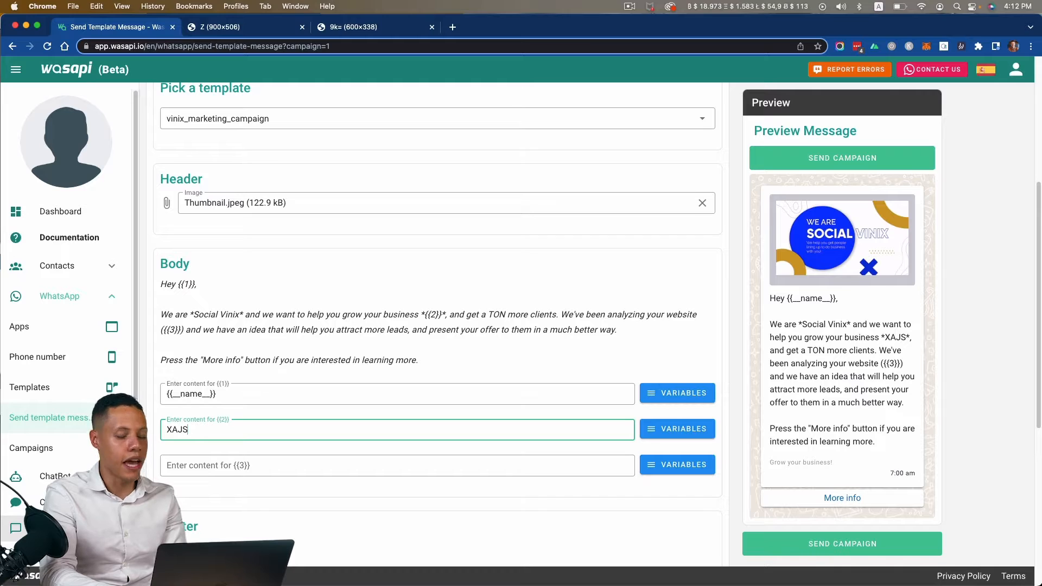
key("BackSpace")
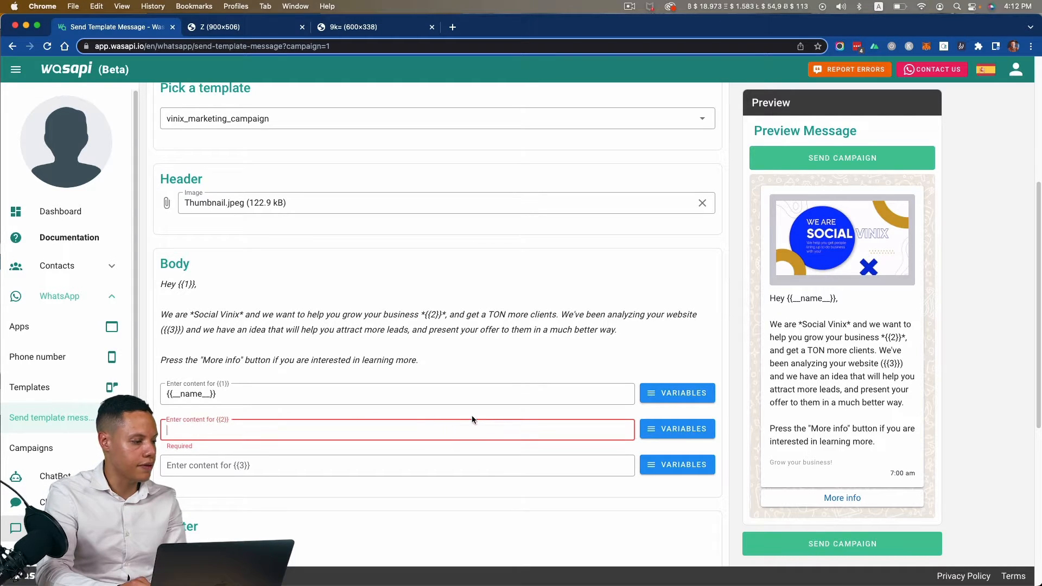
Fill body placeholder {{2}} with the Company variable and placeholder {{3}} with the Website variable
left_click(670, 428)
left_click(689, 500)
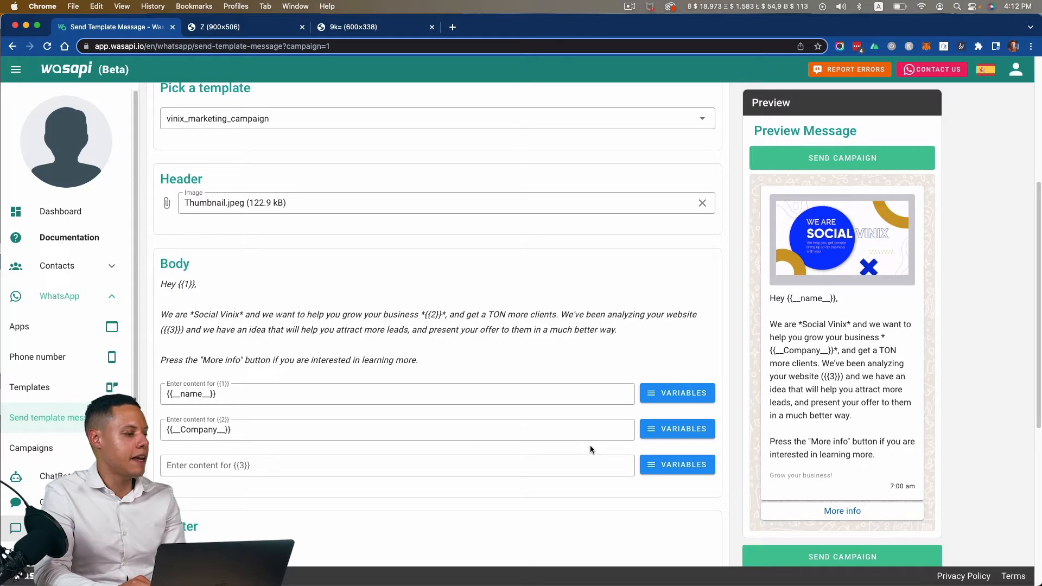
scroll(591, 445, "down", 1)
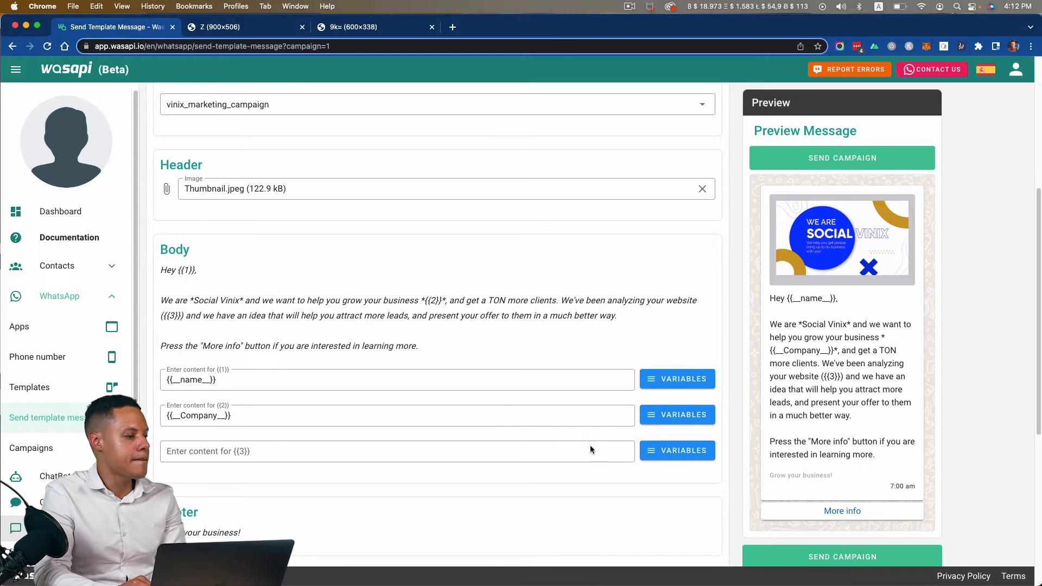
left_click(685, 455)
left_click(684, 548)
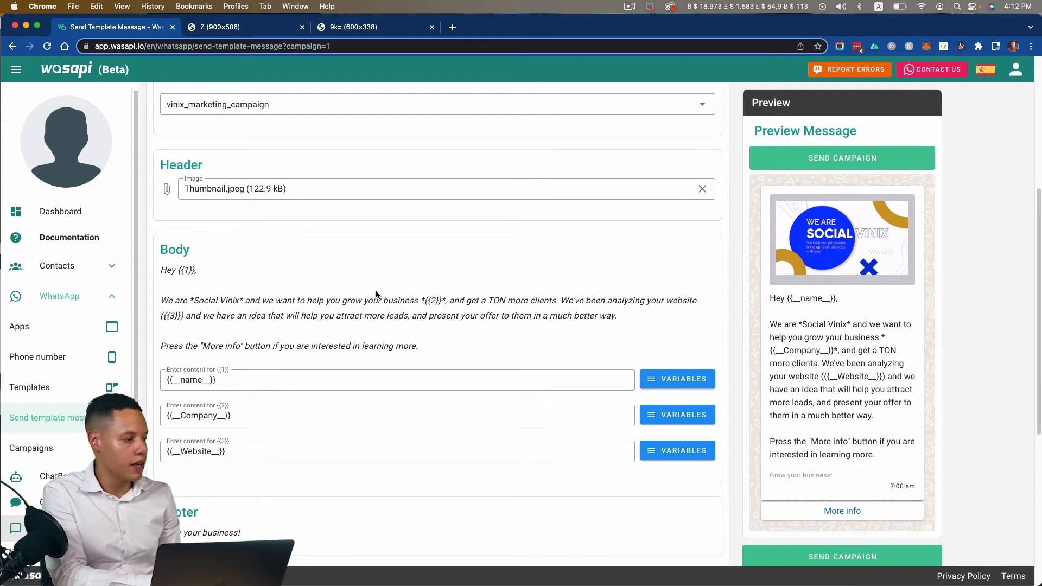
Review the campaign's body, footer and buttons sections, comparing the More info button with the message preview
scroll(376, 295, "down", 1)
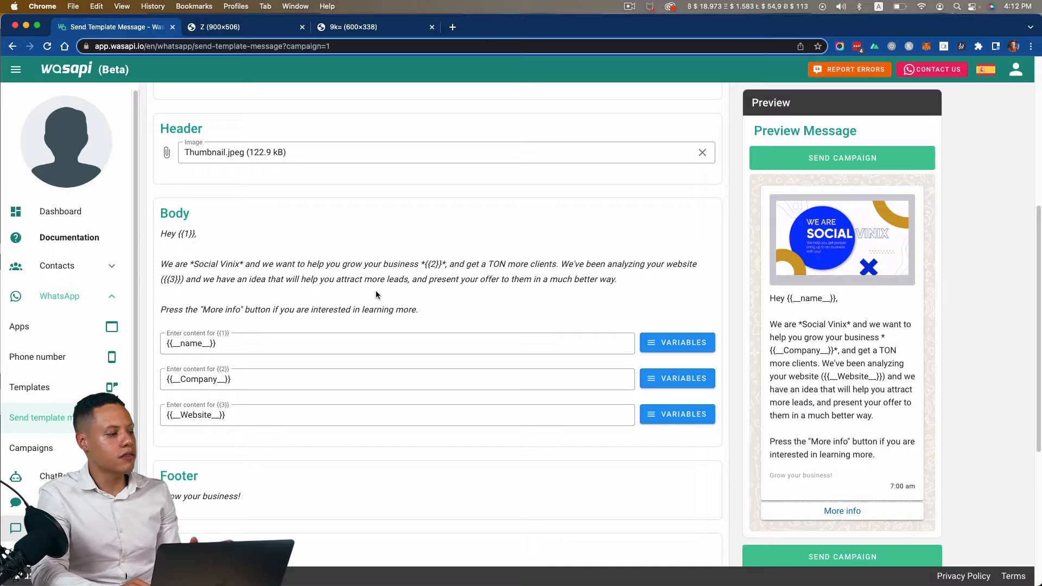
scroll(332, 333, "down", 5)
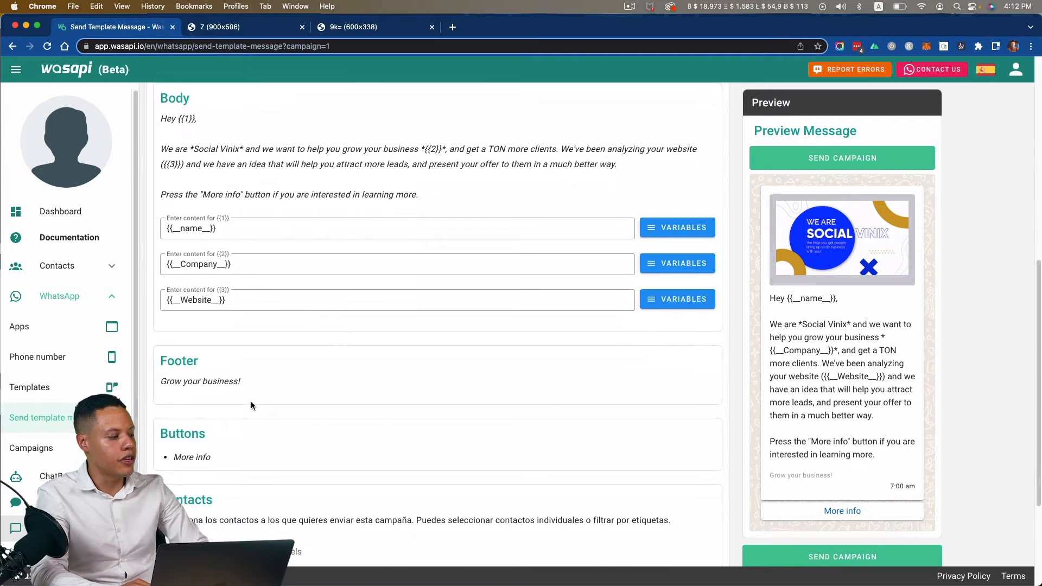
scroll(207, 352, "down", 1)
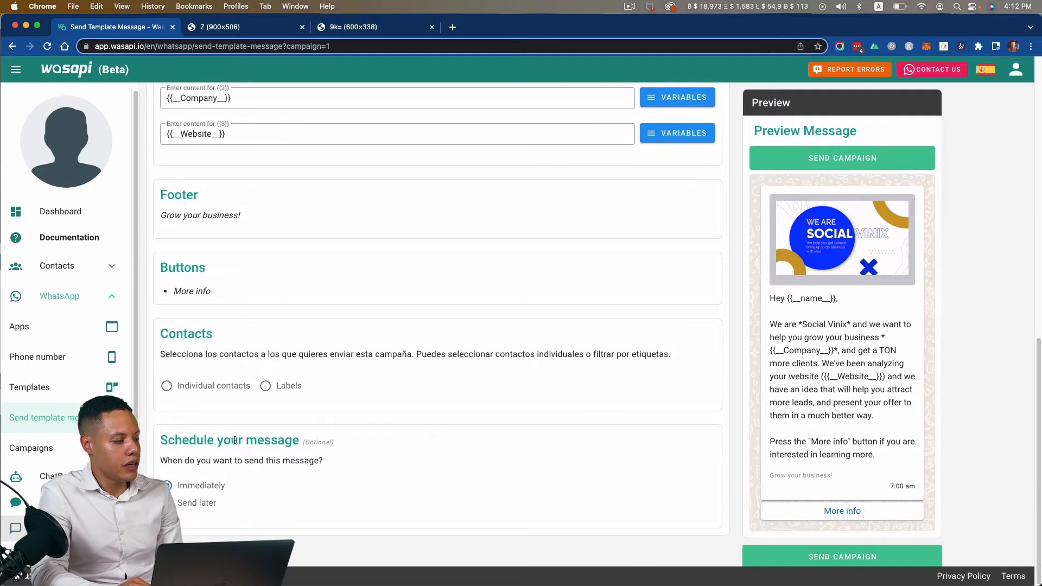
left_click_drag(168, 269, 275, 271)
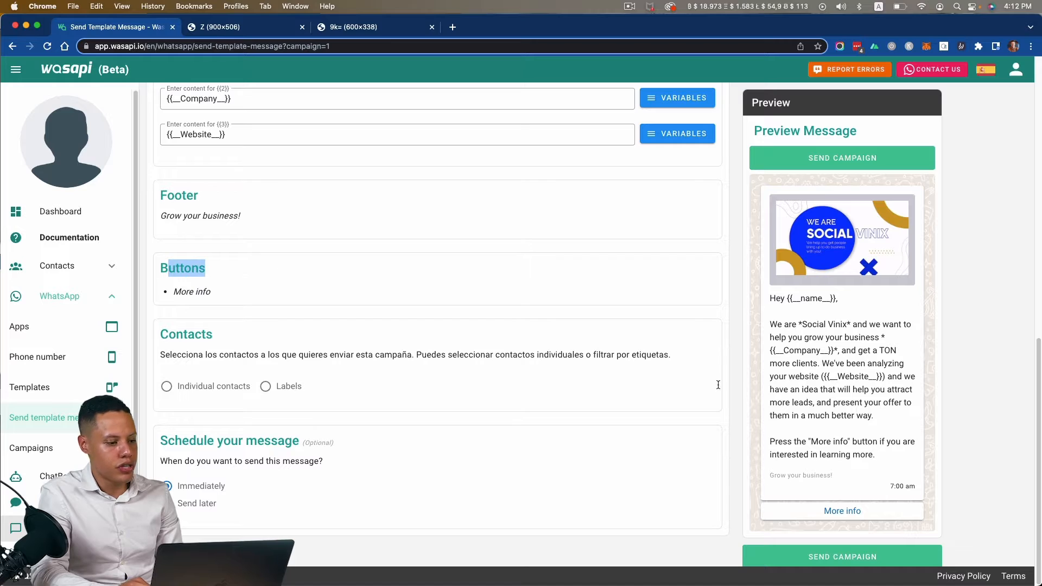
left_click(823, 510)
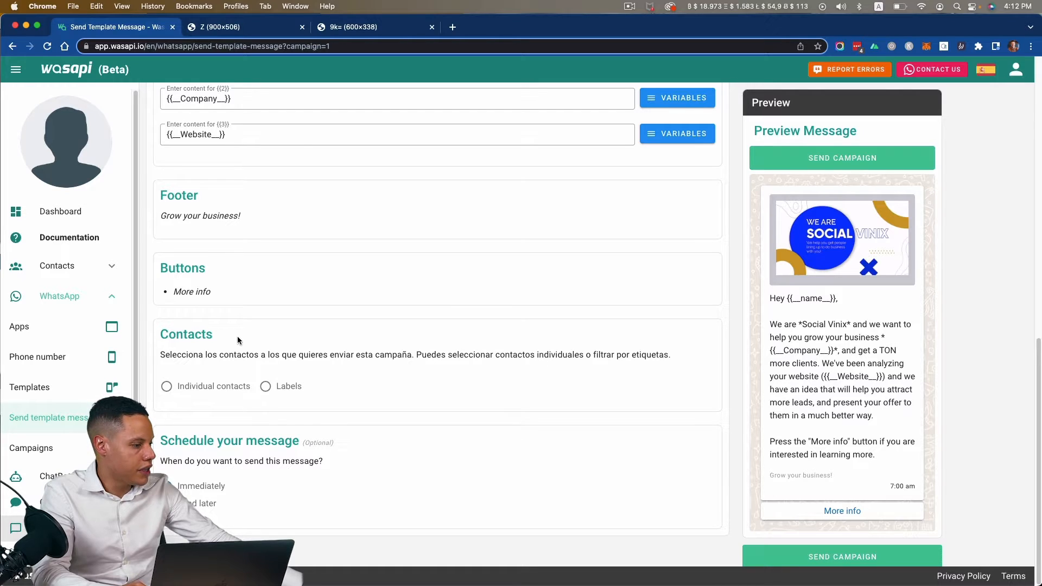
scroll(253, 343, "up", 7)
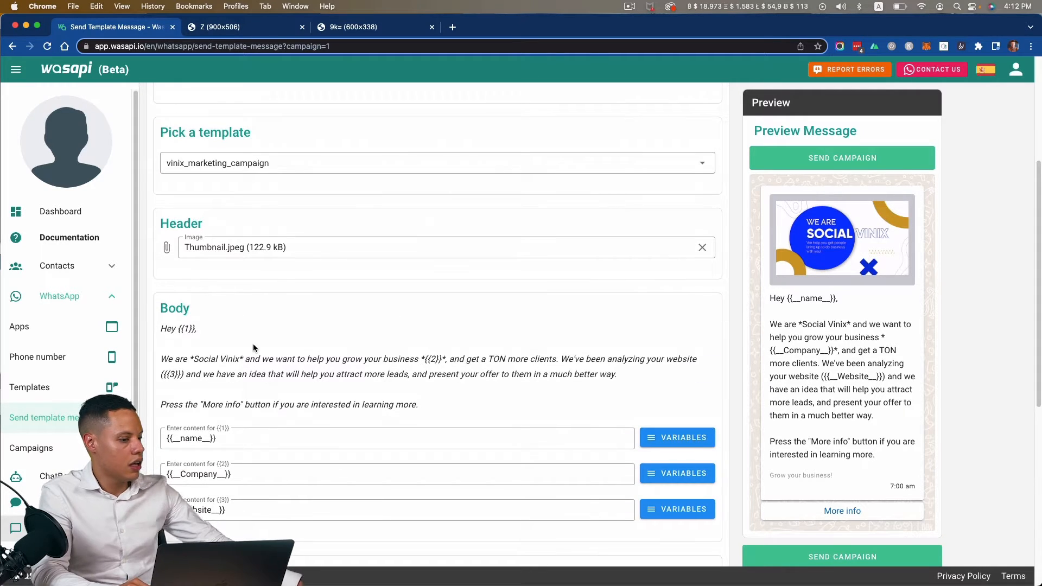
scroll(253, 345, "down", 7)
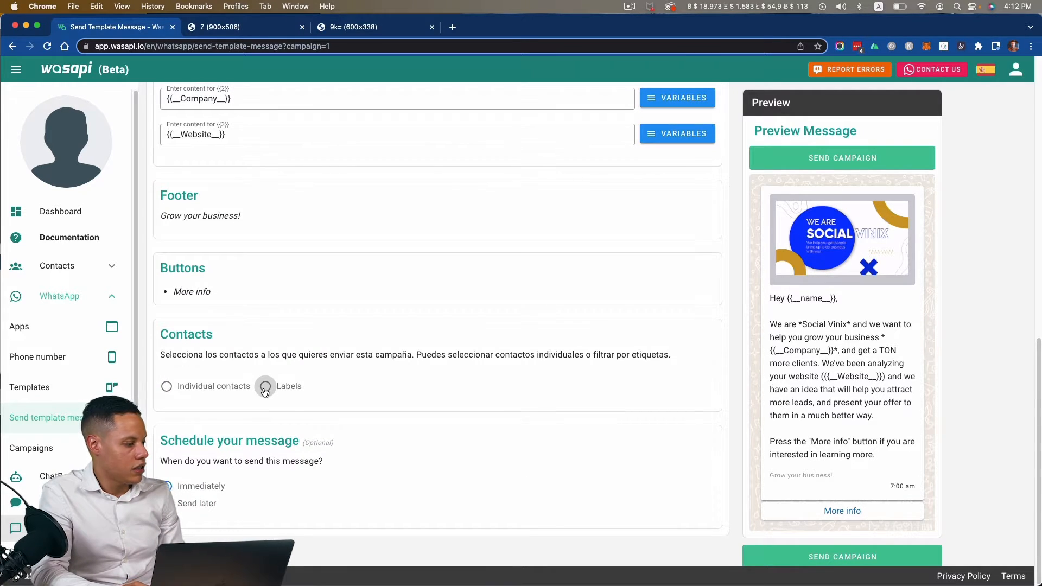
Set the campaign recipients to individual contacts and look through the list of selectable contacts
left_click(265, 386)
left_click(220, 387)
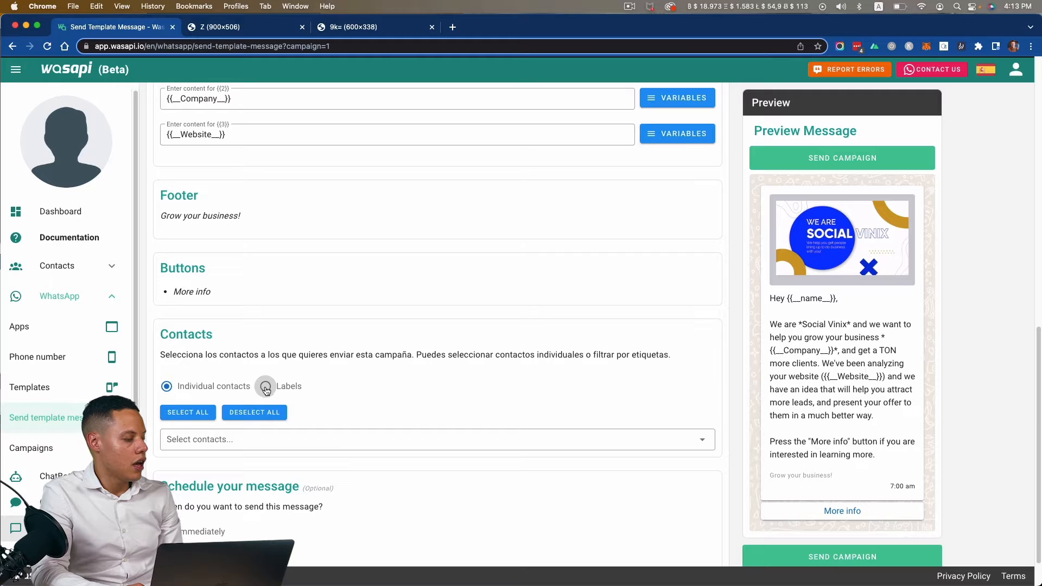
left_click(282, 439)
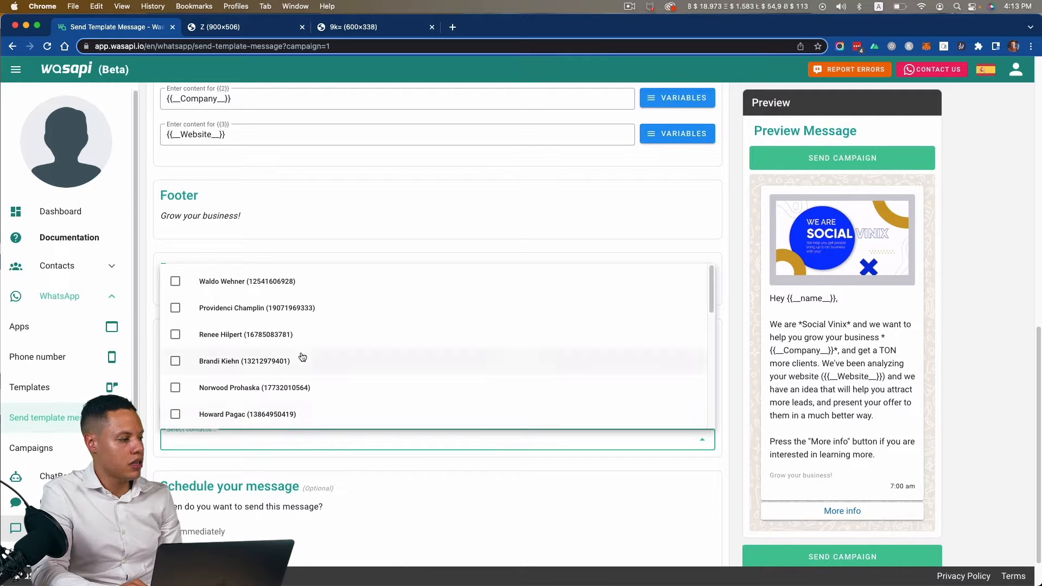
scroll(303, 356, "down", 3)
scroll(302, 356, "down", 1)
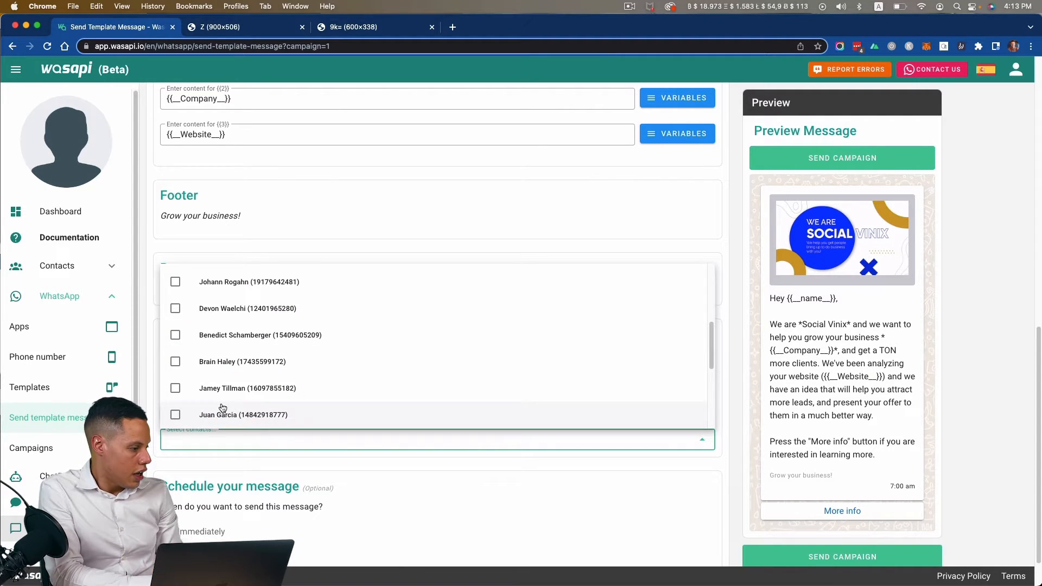
scroll(222, 407, "down", 5)
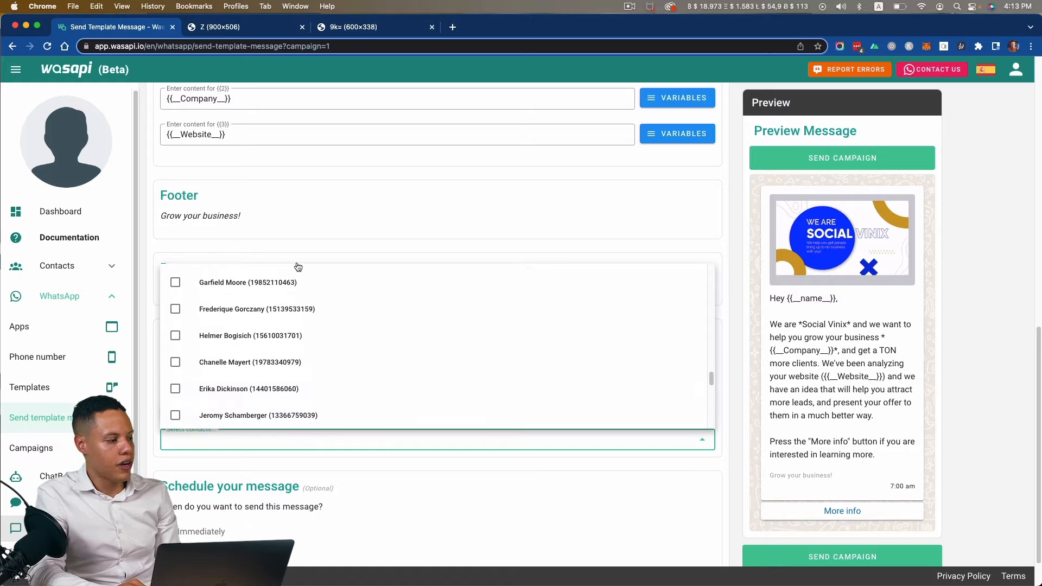
left_click(338, 241)
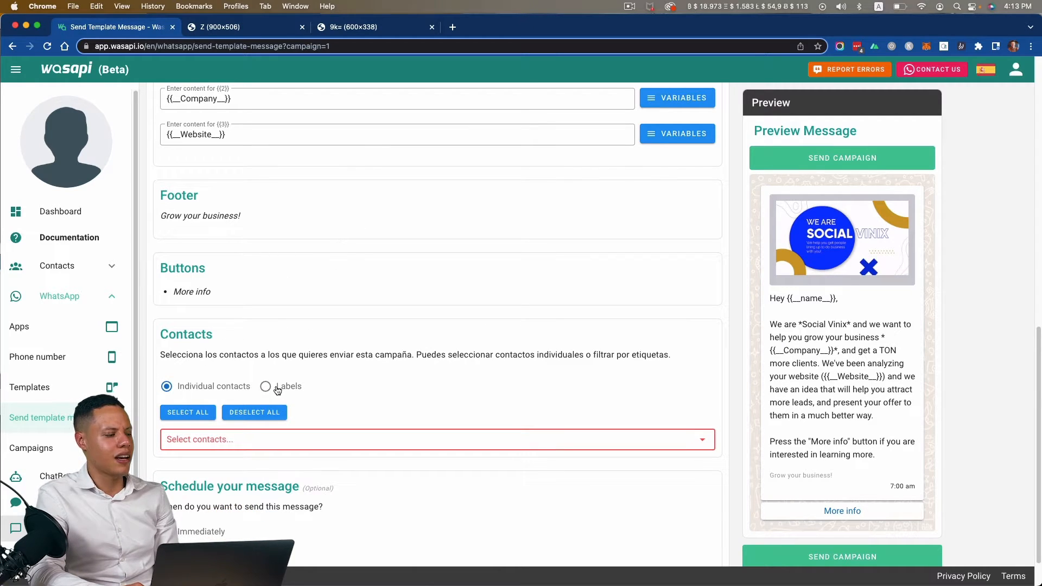
Choose the campaign recipients by label using the Interested label, and check how many contacts will get the message
left_click(278, 389)
left_click(320, 444)
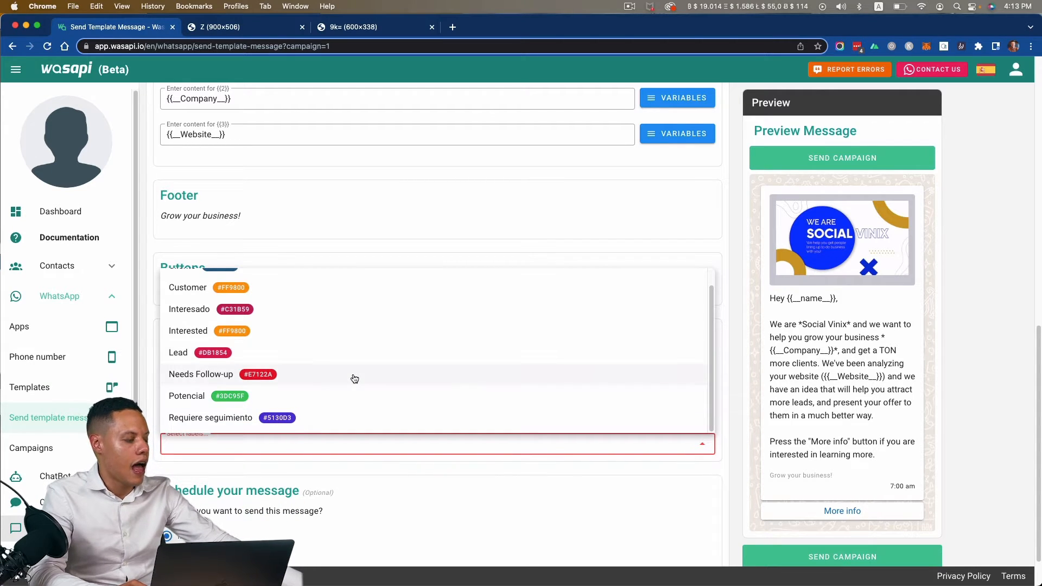
scroll(317, 356, "up", 1)
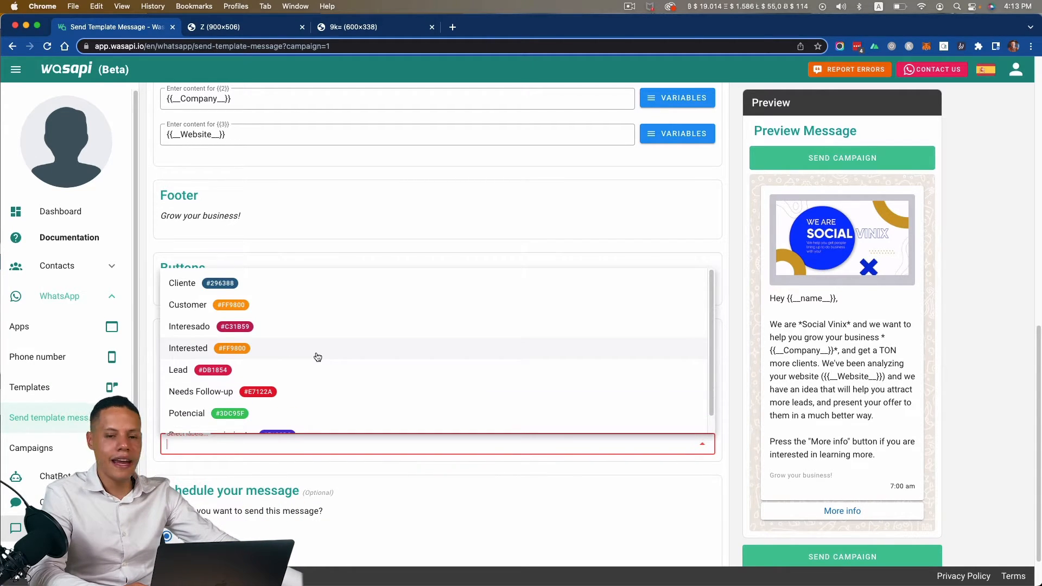
left_click(318, 356)
double_click(329, 478)
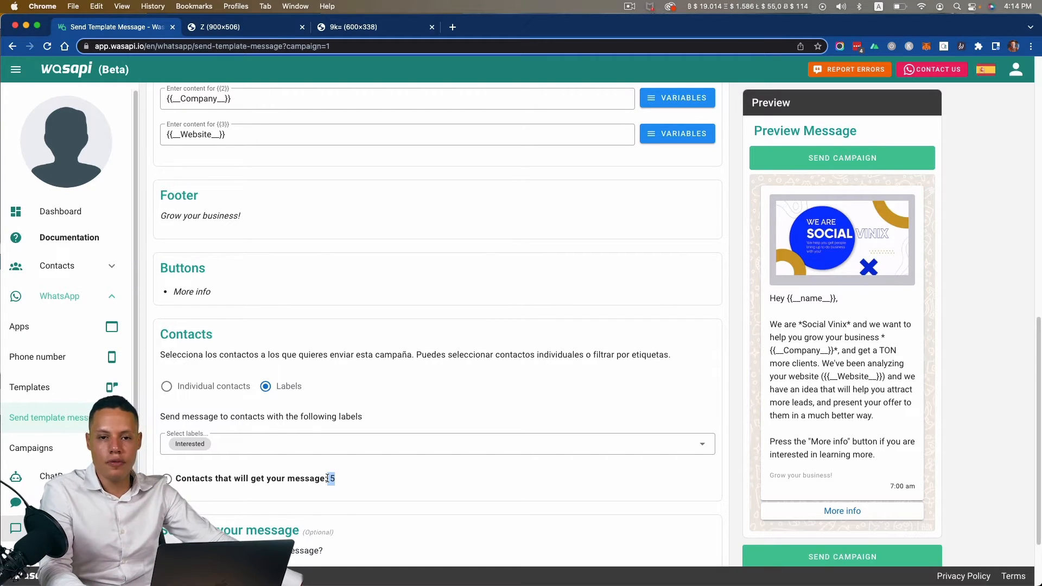
scroll(328, 478, "down", 2)
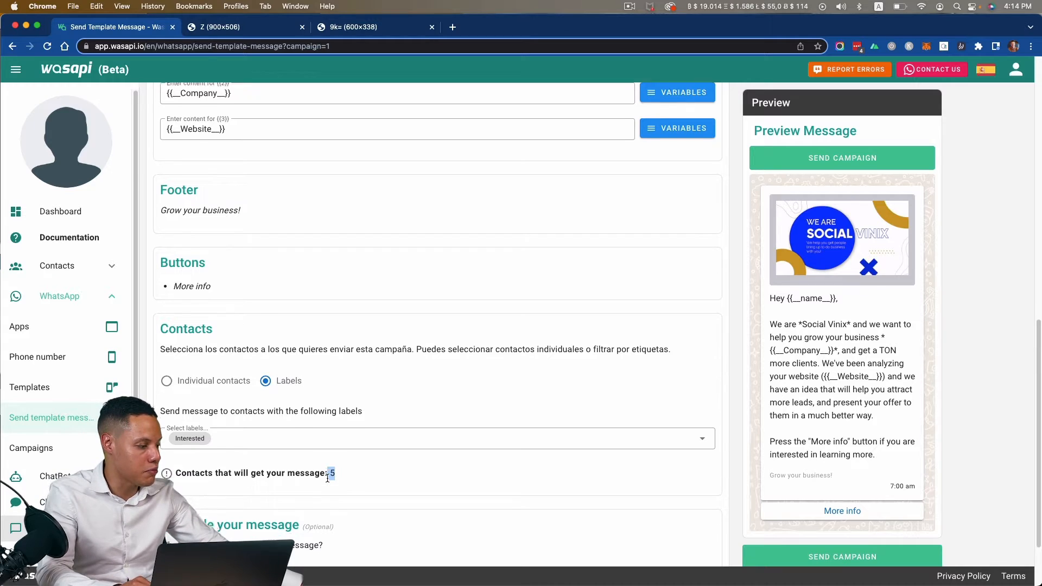
Schedule the message with the Send later option and pick September 6, 2022 as its date
left_click(220, 440)
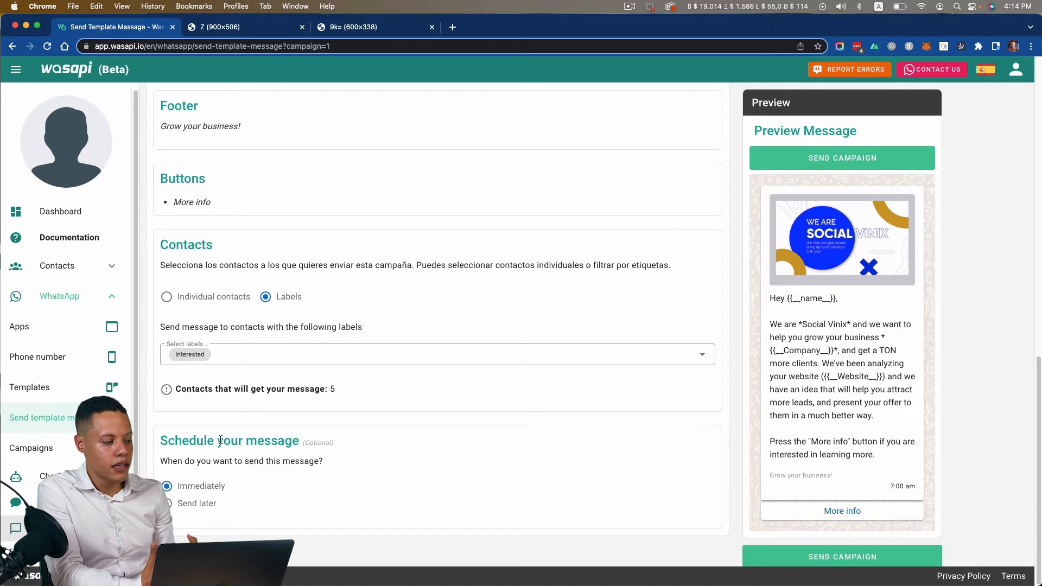
left_click(199, 505)
scroll(245, 468, "down", 5)
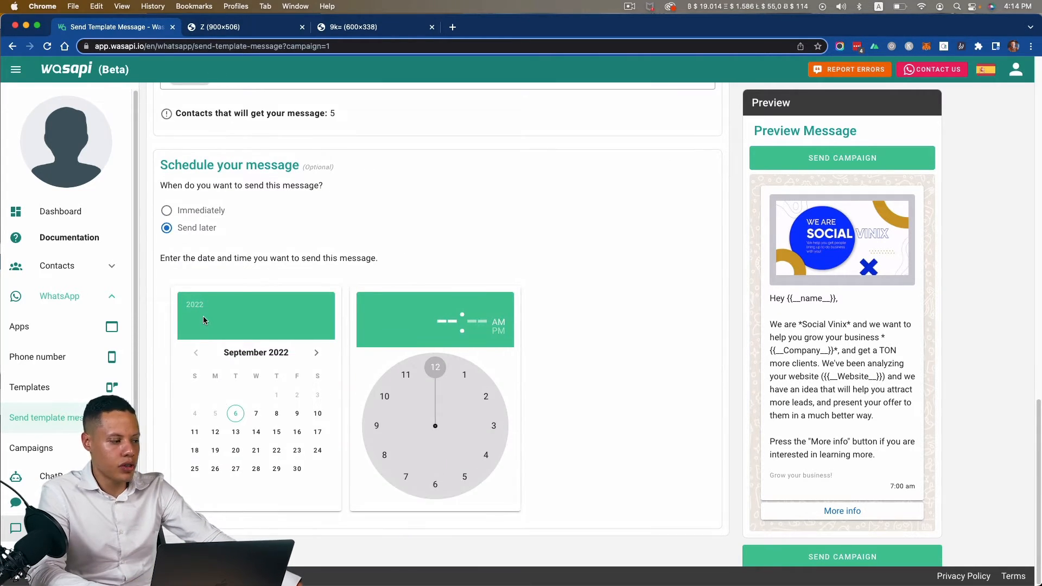
left_click(236, 414)
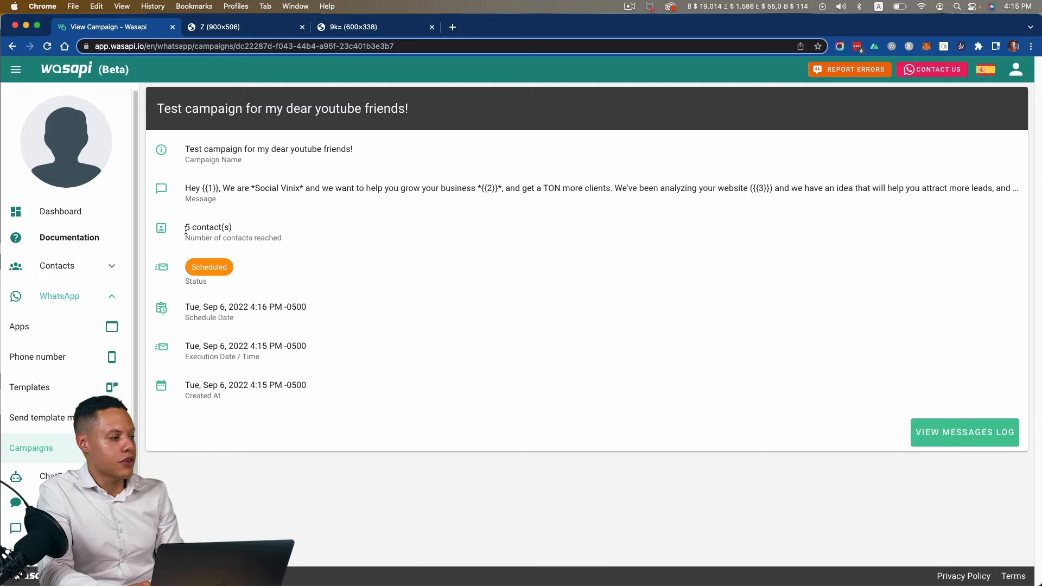
Check the number of contacts reached in the campaign details and view the messages log
left_click_drag(186, 229, 281, 239)
left_click(969, 425)
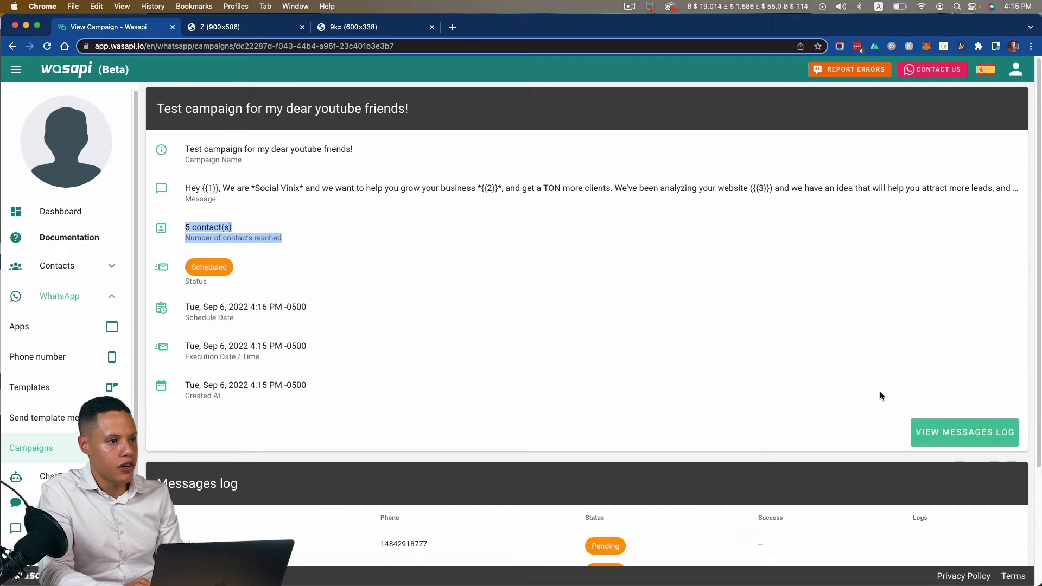
scroll(880, 392, "down", 5)
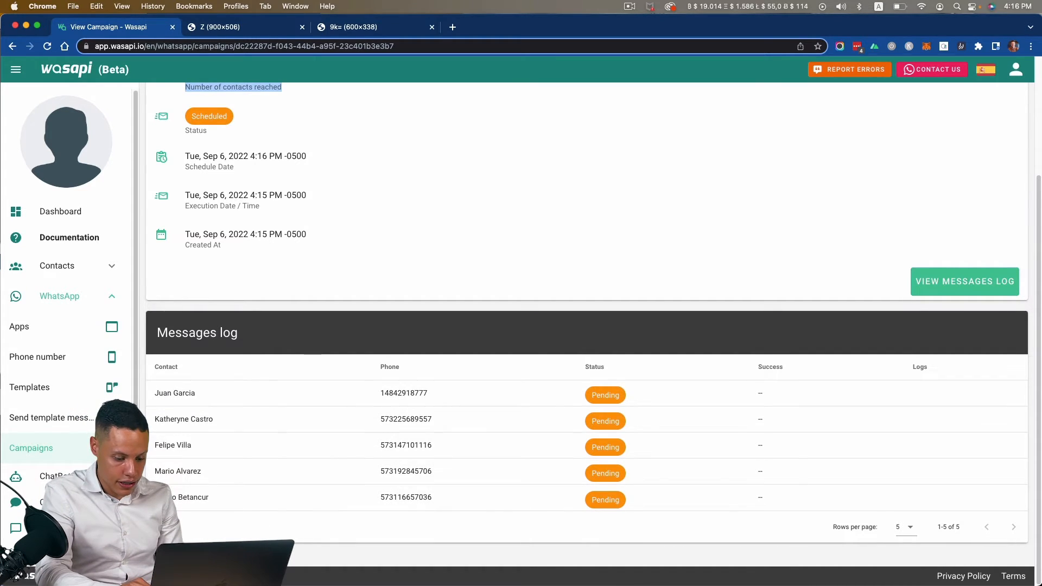
Switch to WhatsApp to see the received message, and return to Wasapi to examine its greeting and company name in the recipient's chat
key("super+Tab")
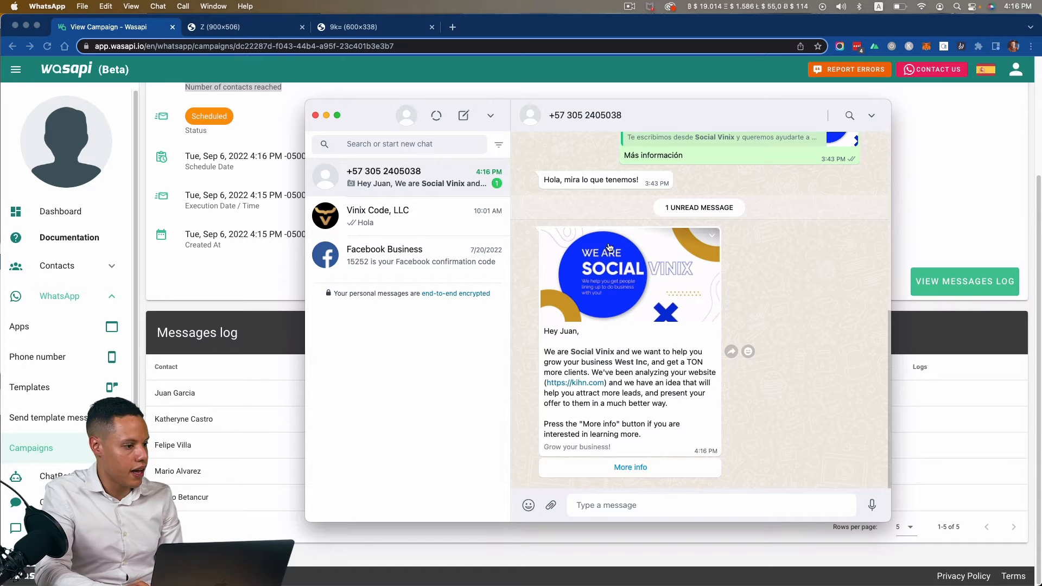
left_click(174, 470)
left_click(54, 502)
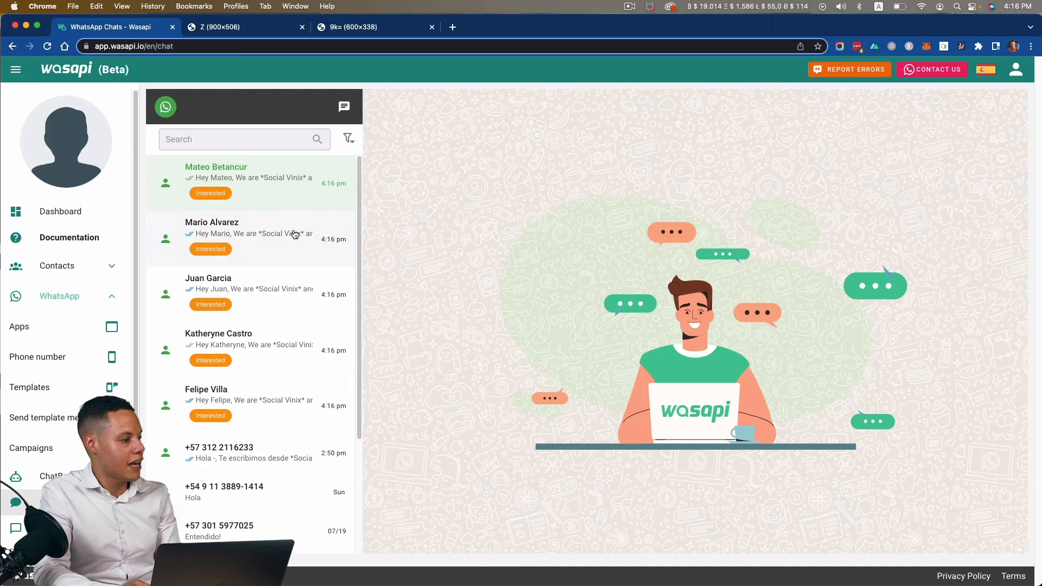
left_click(293, 291)
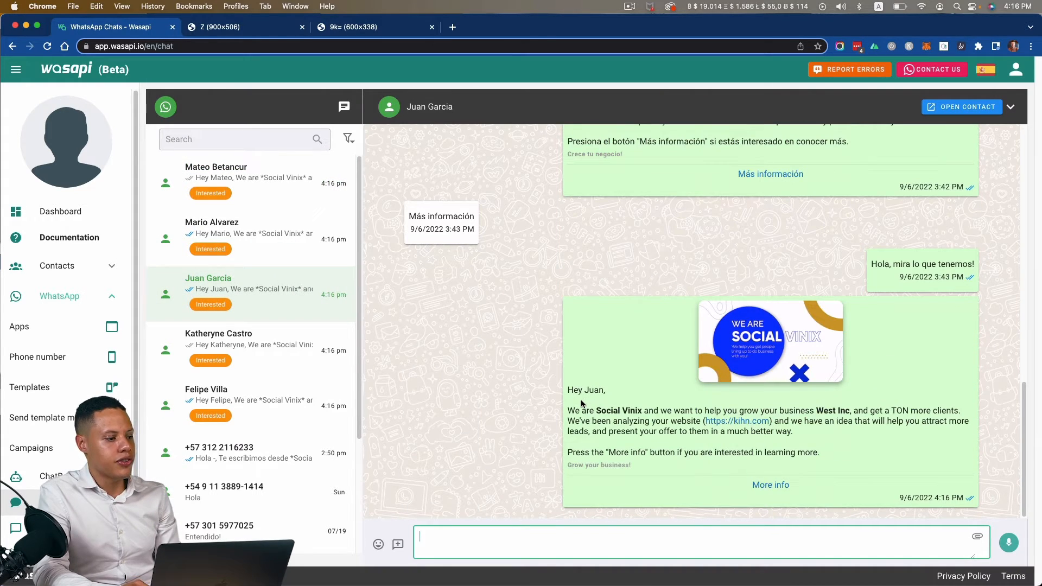
left_click_drag(574, 392, 613, 403)
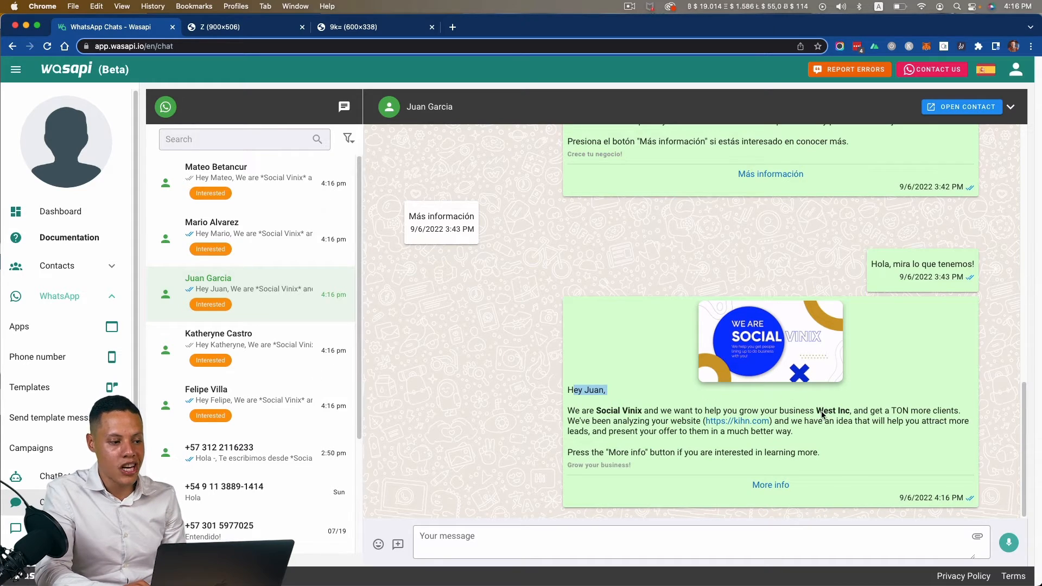
left_click_drag(822, 415, 852, 415)
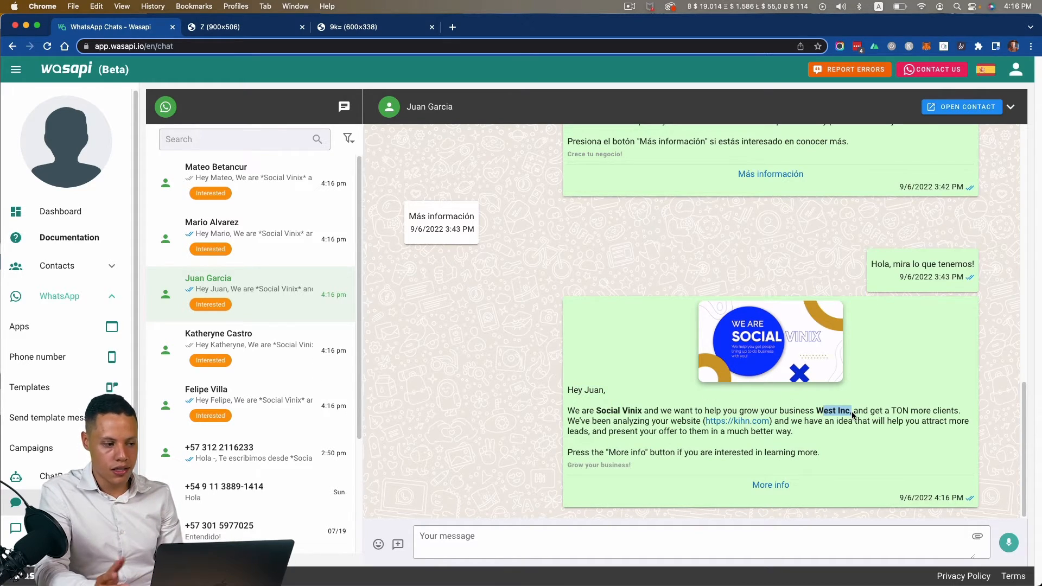
Examine the rest of the campaign message in the recipient's chat, including the website link and the sentence about attracting more leads
left_click_drag(853, 415, 700, 423)
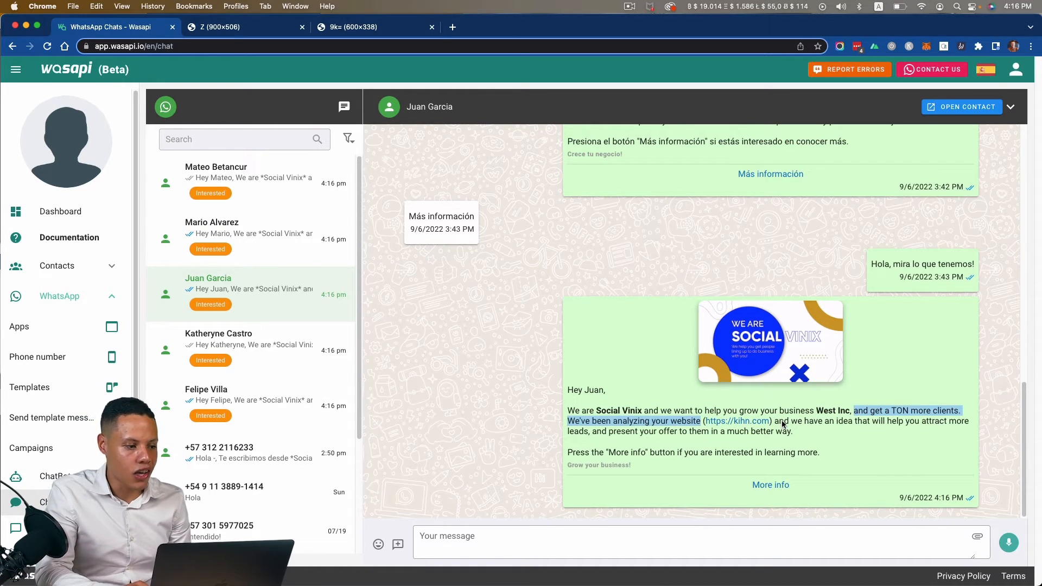
left_click_drag(779, 423, 879, 441)
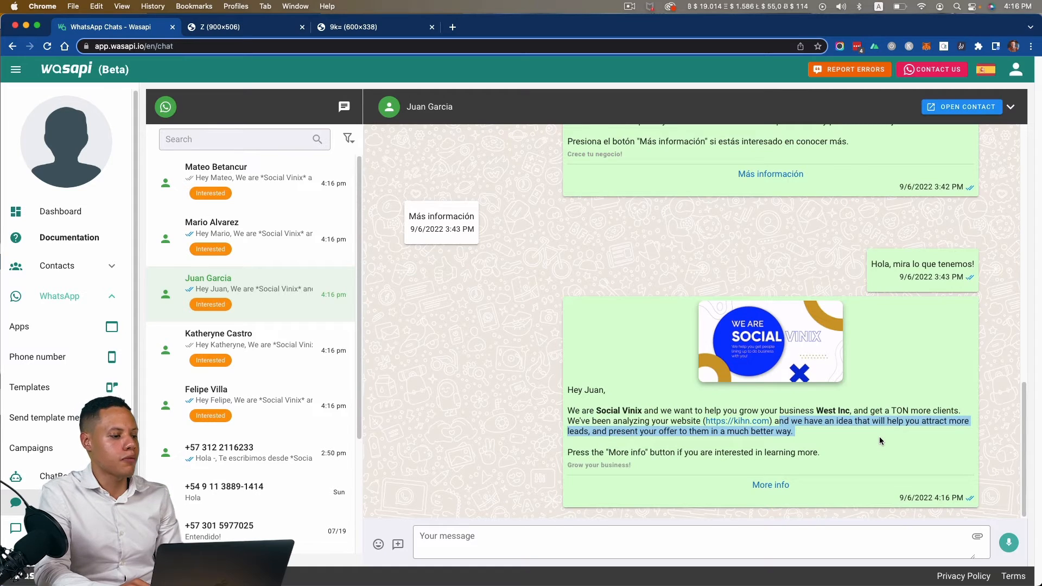
left_click(700, 450)
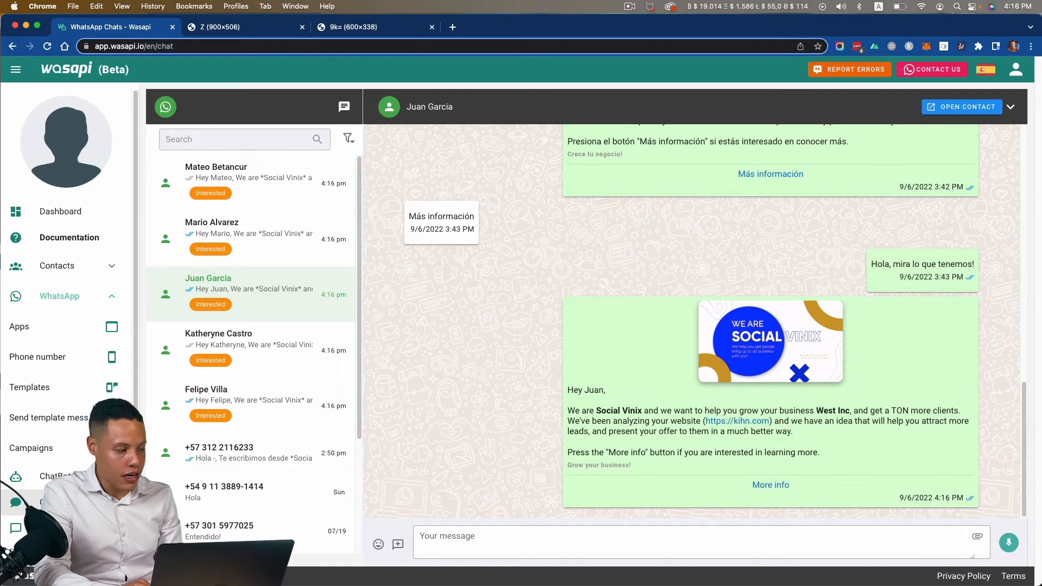
Switch to WhatsApp, review the received campaign message, and answer it with its More info quick reply
key("super+Tab")
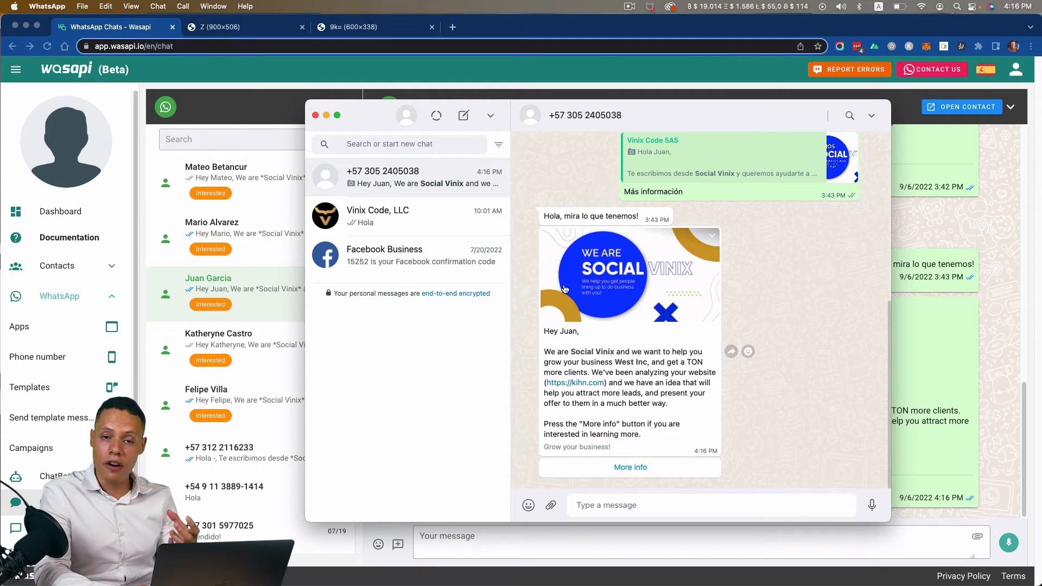
left_click_drag(524, 221, 716, 471)
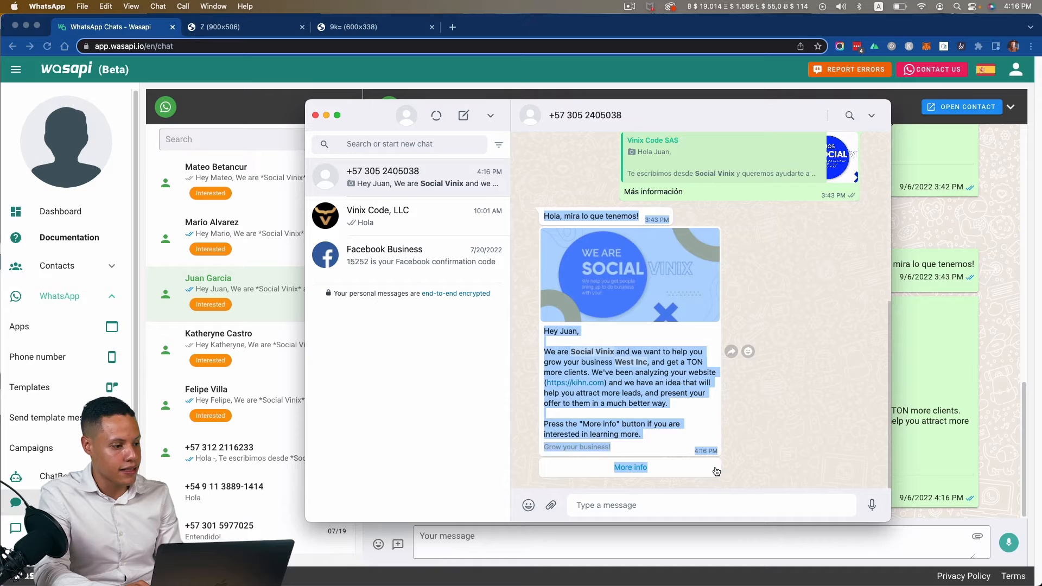
left_click(769, 465)
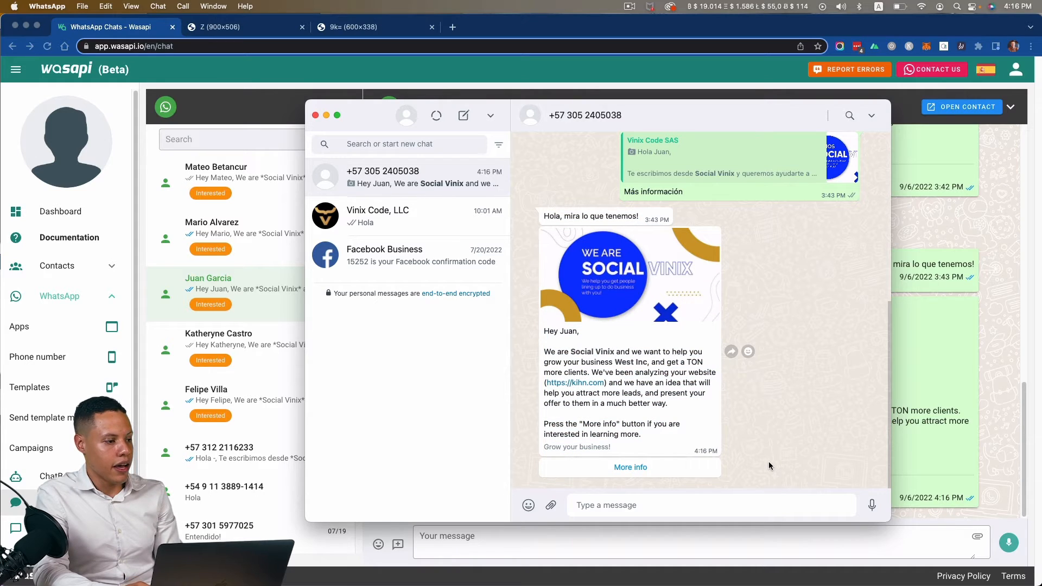
left_click(653, 470)
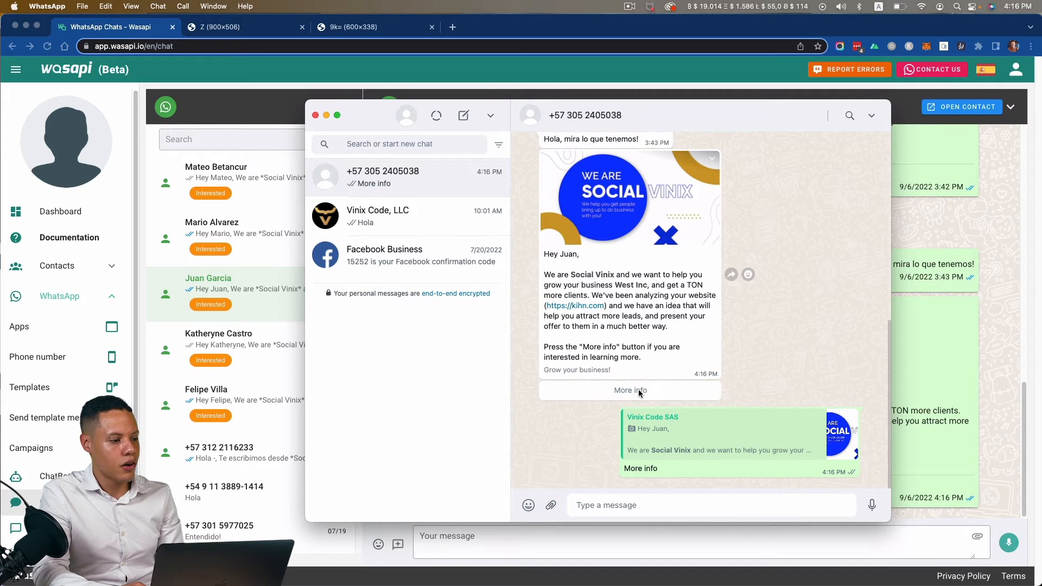
Return to Wasapi and answer the recipient's More info response with the message "Ok, we got this for you buddy!"
left_click(952, 453)
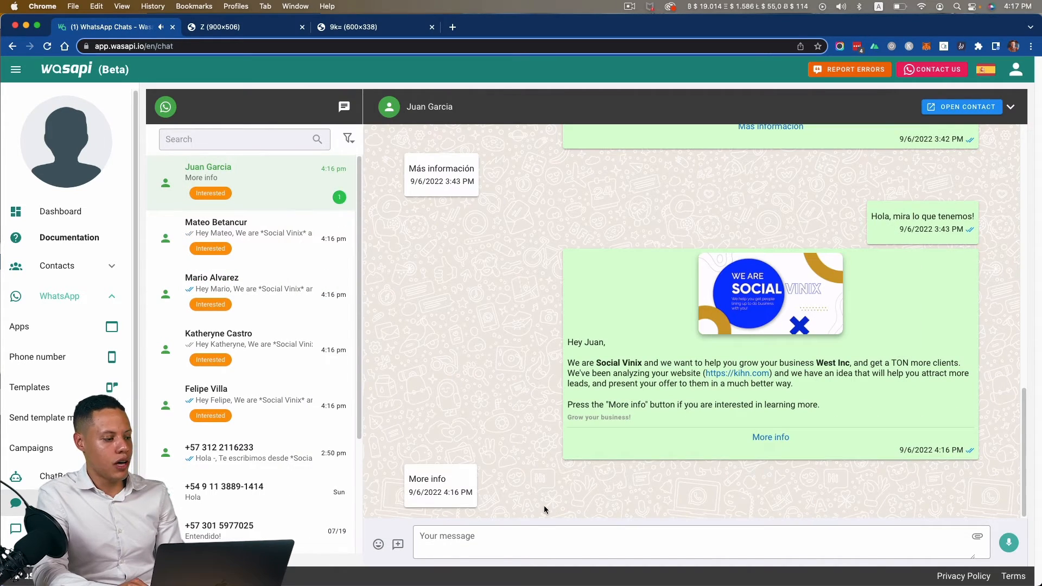
left_click_drag(416, 481, 448, 480)
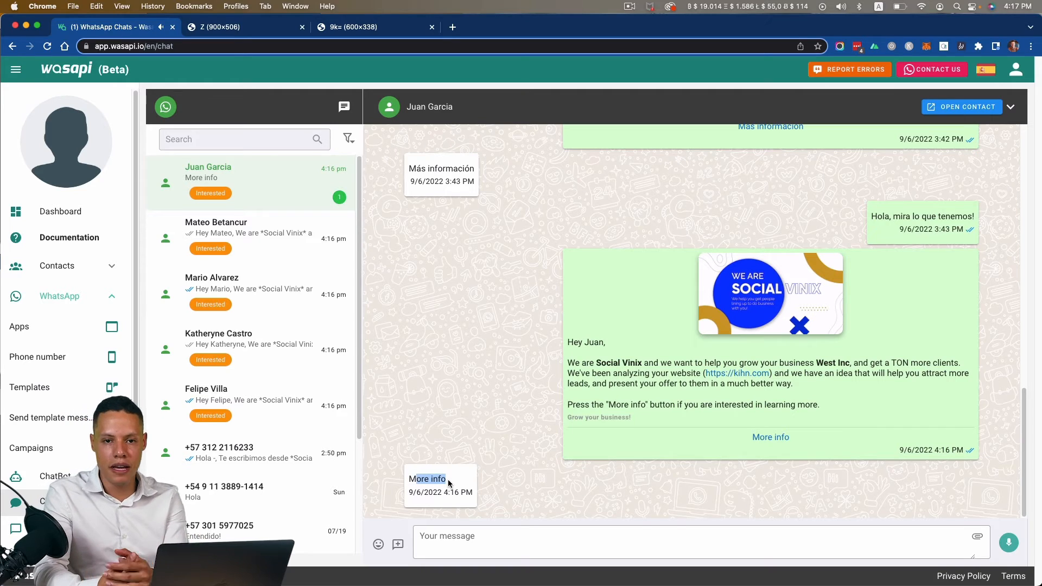
left_click(487, 534)
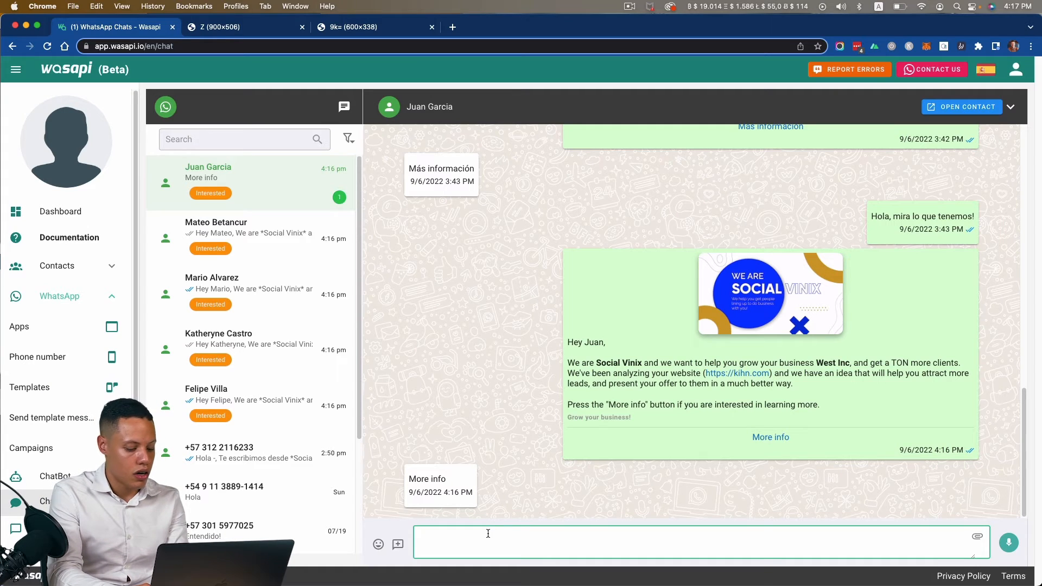
type("Ok,")
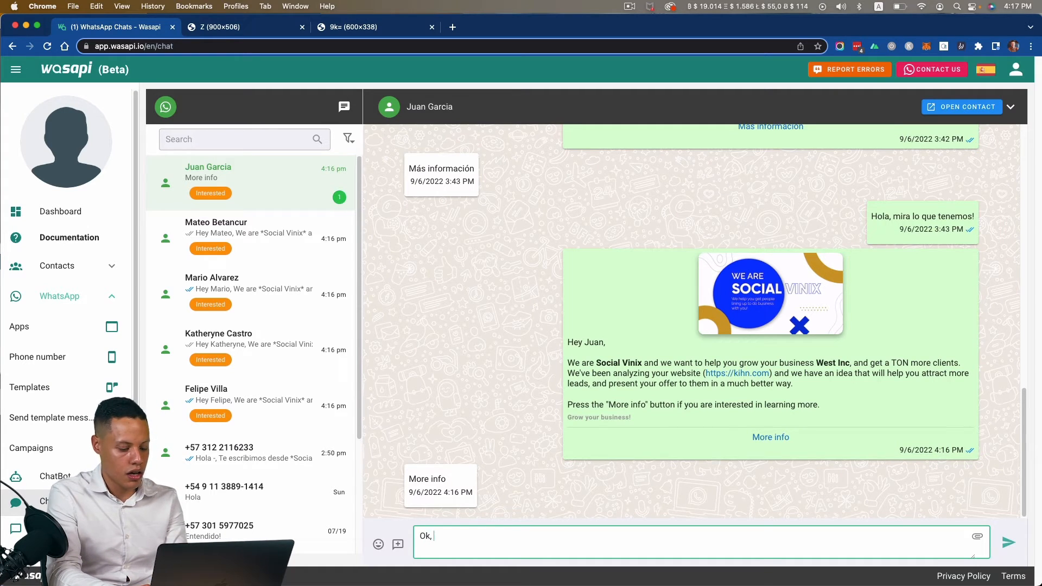
type(" we got this for")
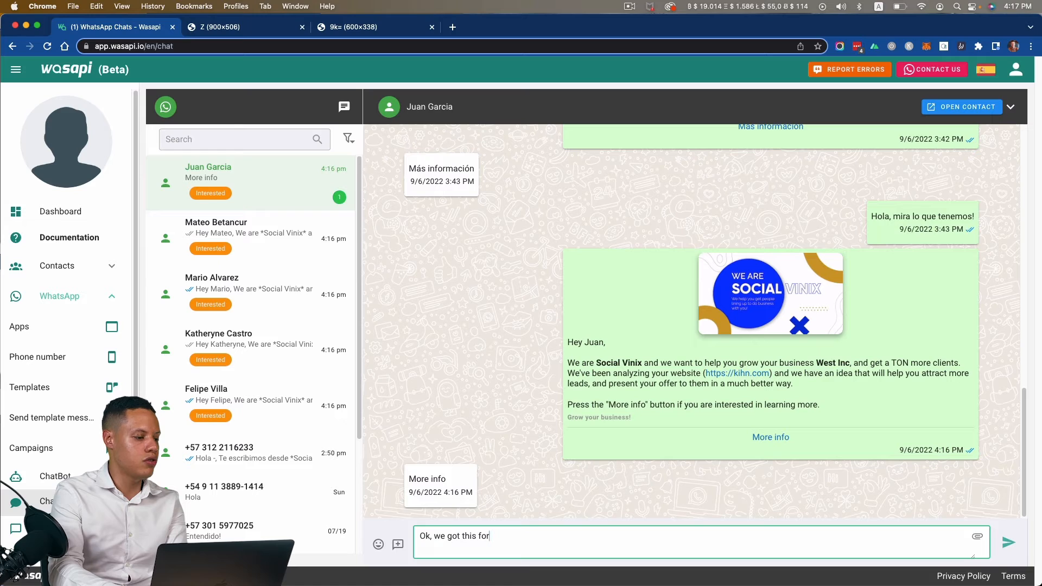
type(" you buddy!")
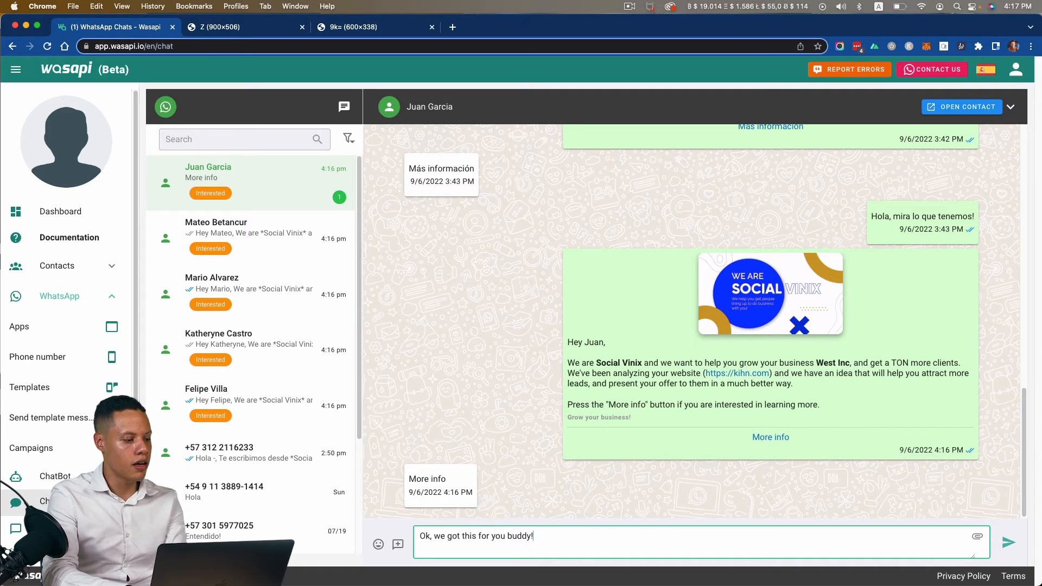
key("Return")
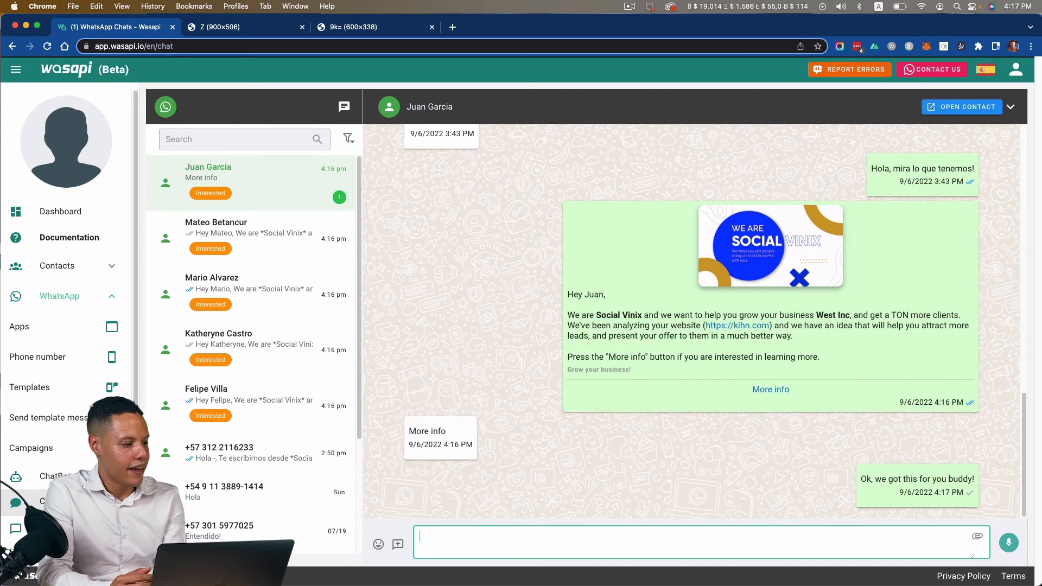
Check in WhatsApp that the follow-up reply has arrived, and return to the recipient's chat in Wasapi
key("super+Tab")
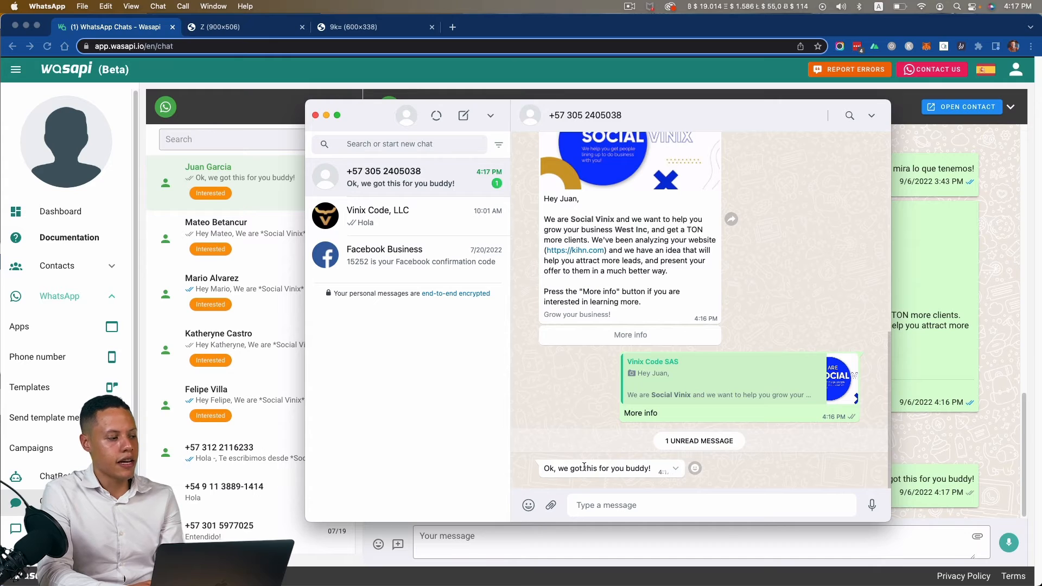
left_click_drag(585, 468, 642, 467)
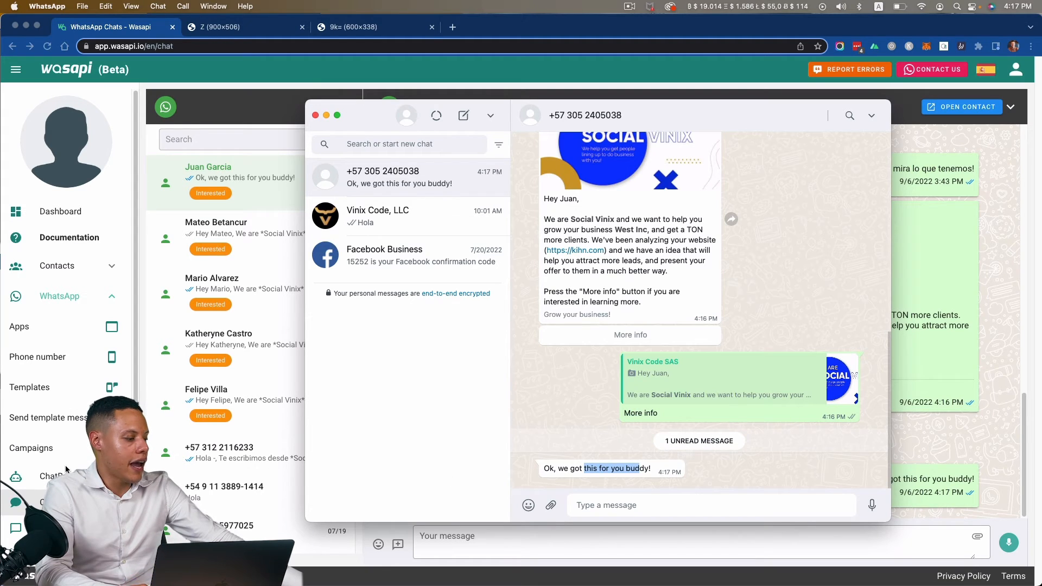
left_click(957, 431)
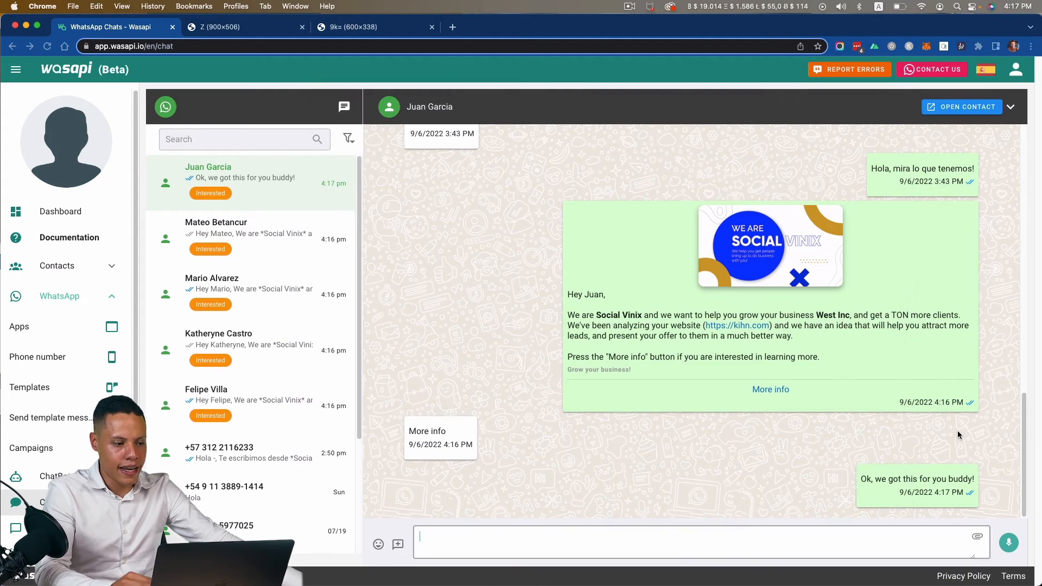